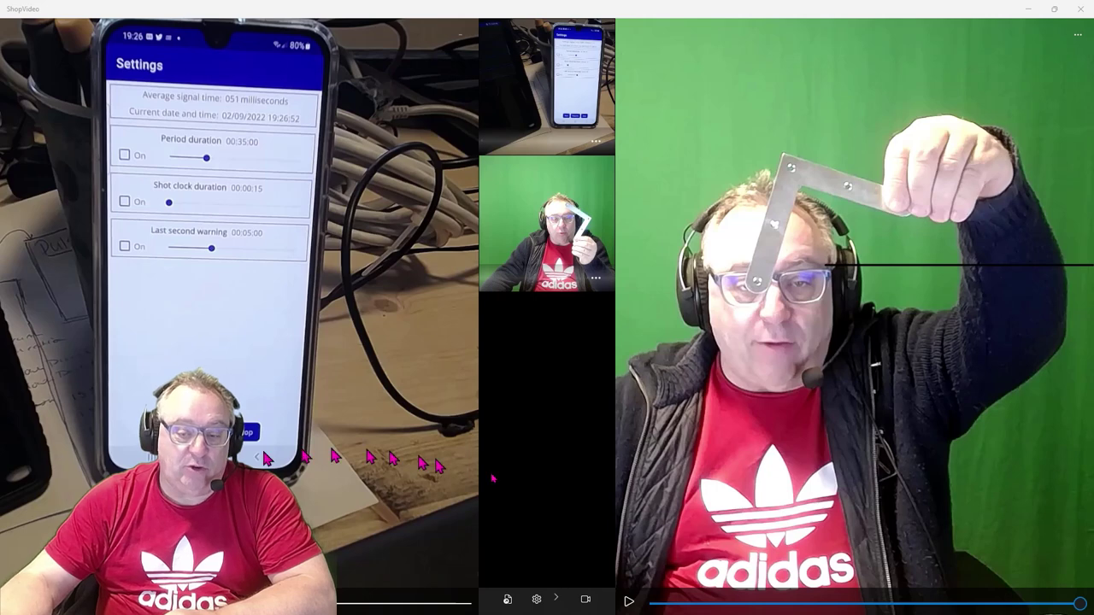
Step: Start a new recording, then place the phone recording in the main pane and the webcam recording in the right pane
click(586, 600)
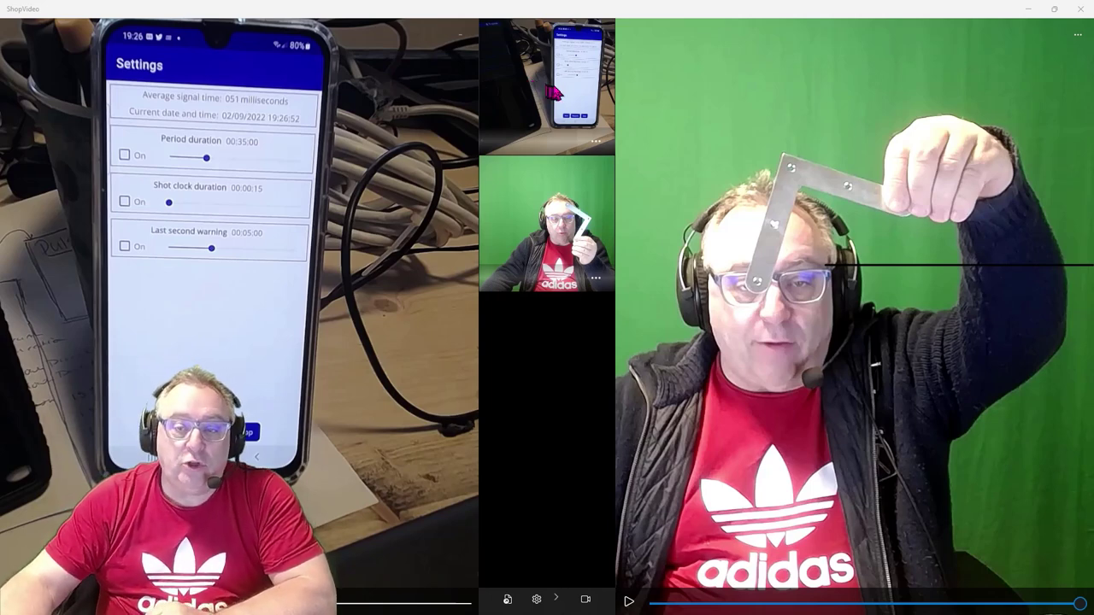
drag(561, 83, 870, 266)
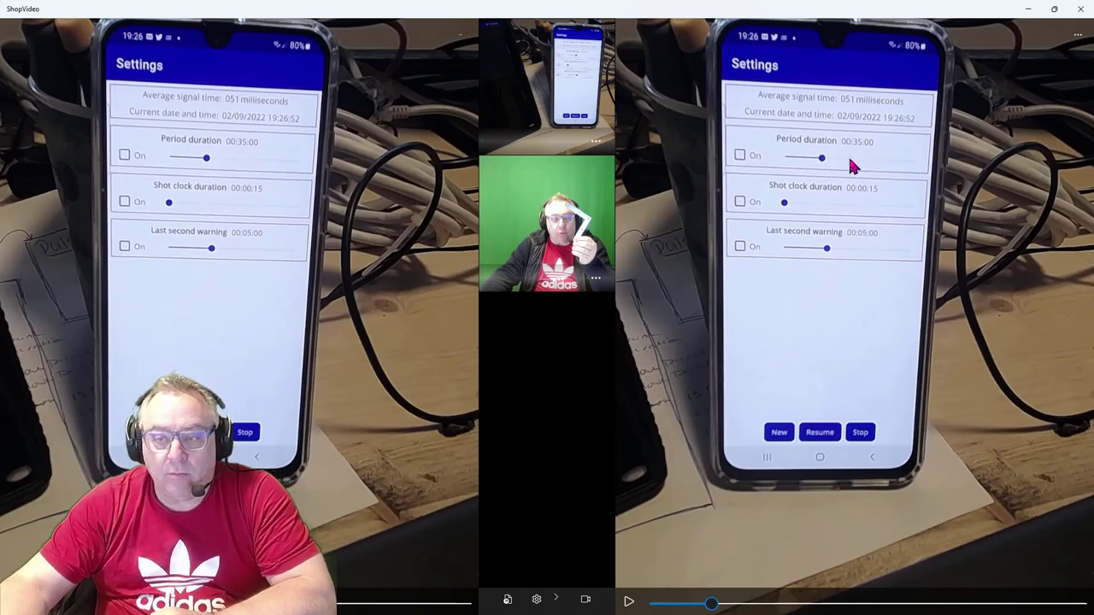
drag(590, 222, 808, 252)
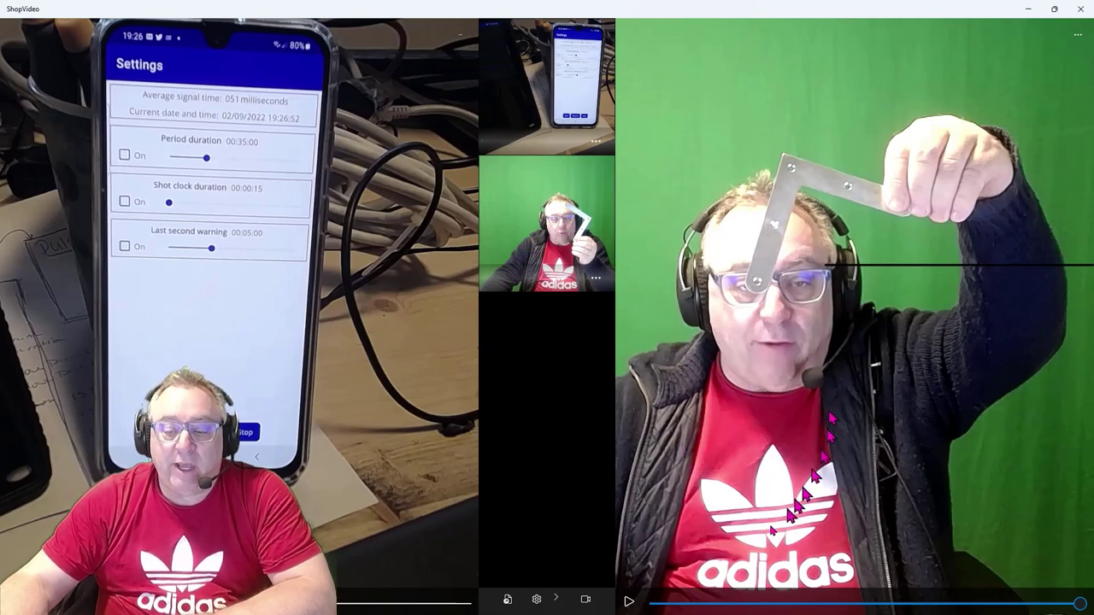
Step: Play and pause the webcam recording, then scrub it forward to where the bracket is raised overhead
click(629, 601)
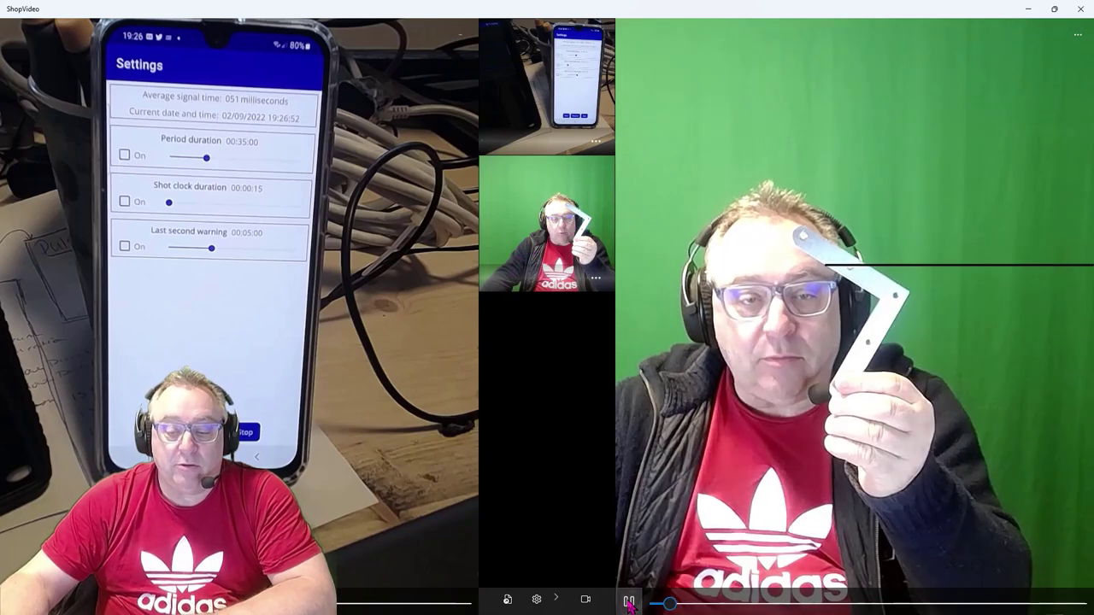
click(629, 601)
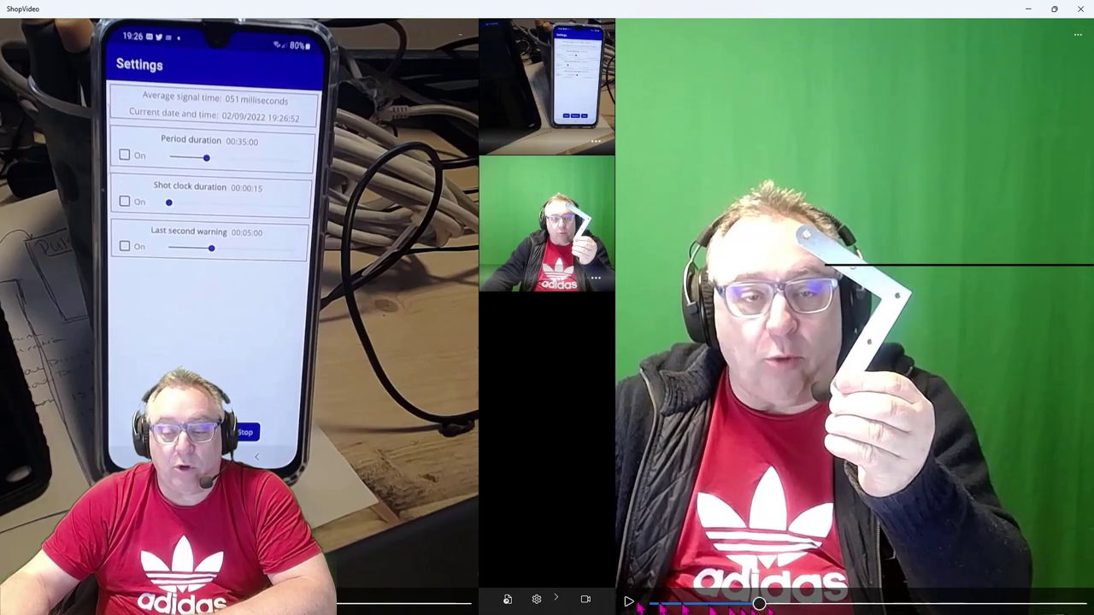
drag(758, 603, 727, 603)
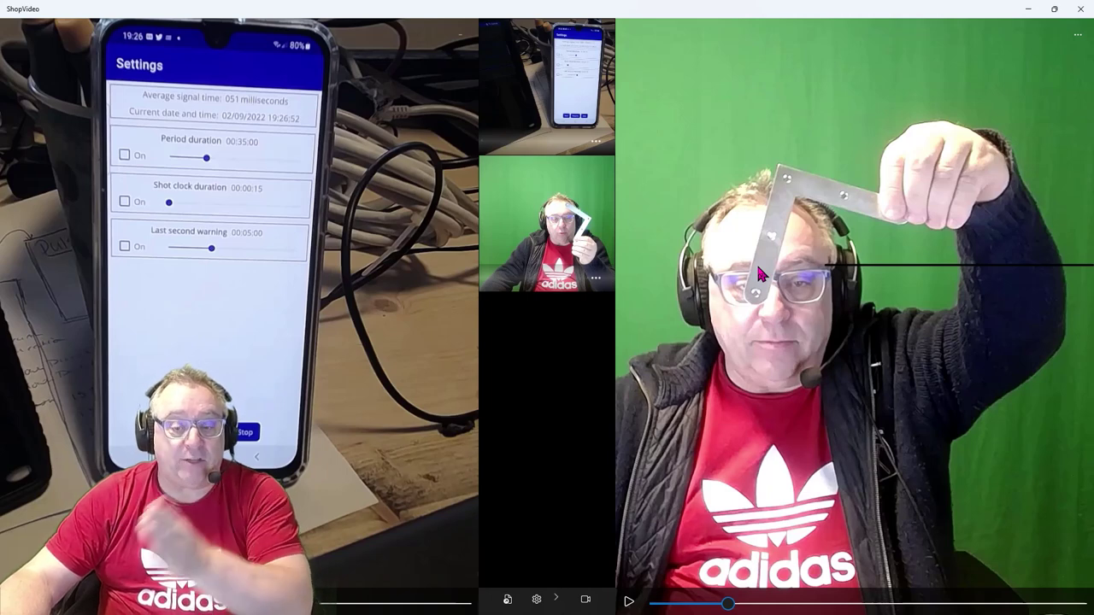
Step: Enable Enkele Video, make the green-screen camera the main view, and settle the ruler across its middle
click(557, 601)
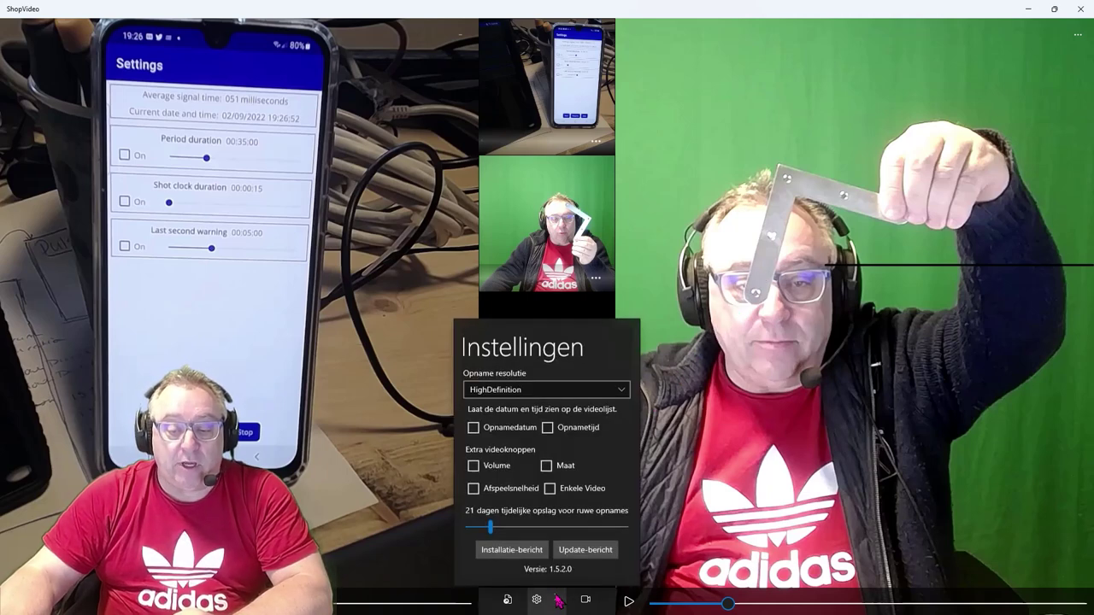
click(550, 488)
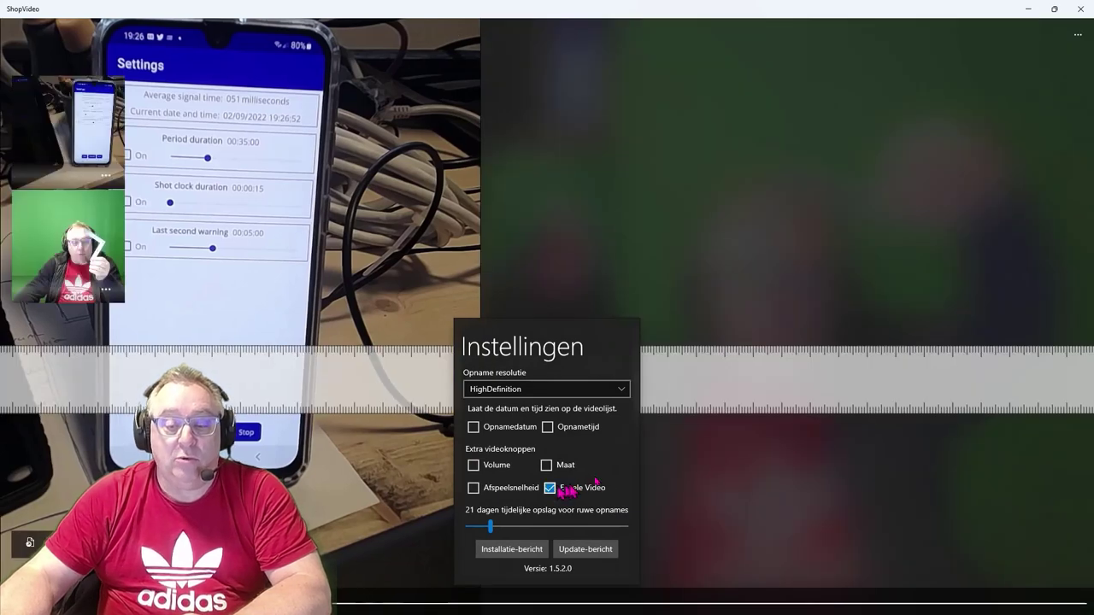
click(554, 232)
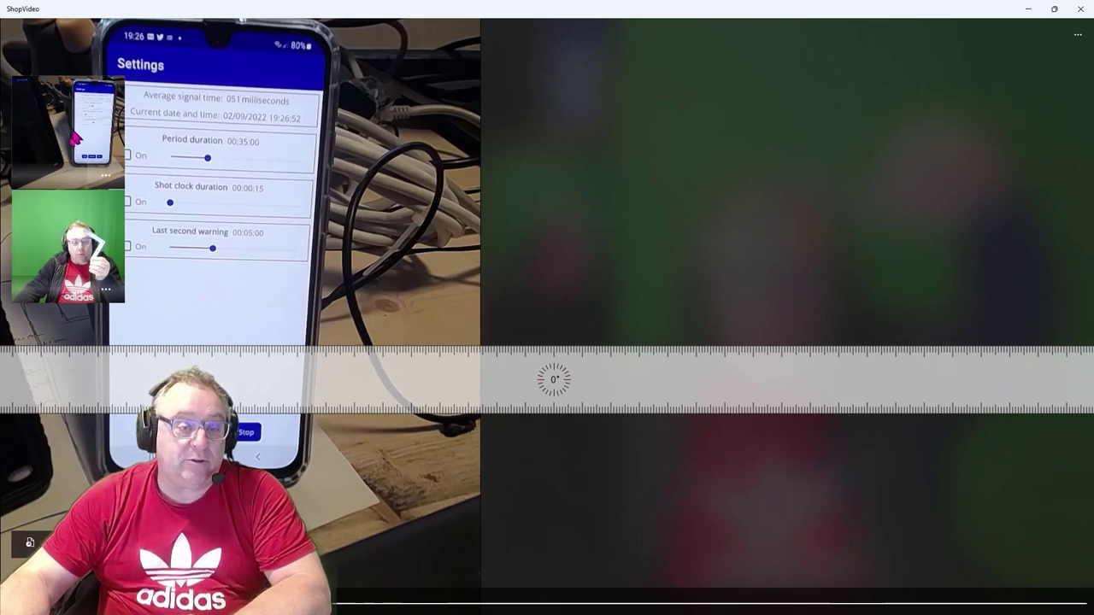
drag(67, 232, 363, 227)
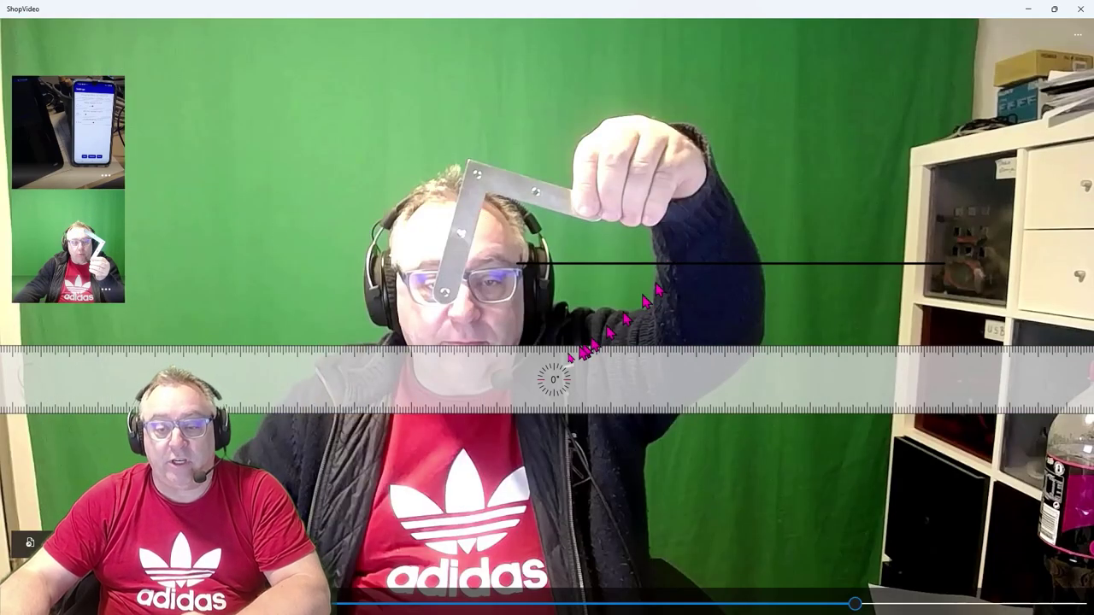
drag(557, 374, 521, 457)
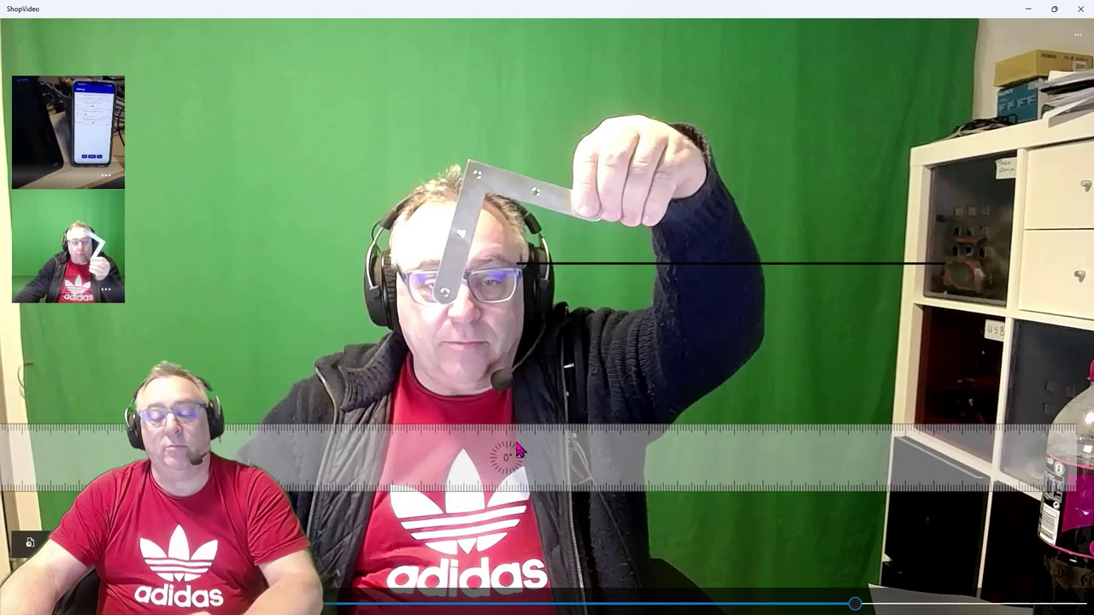
drag(518, 450, 483, 376)
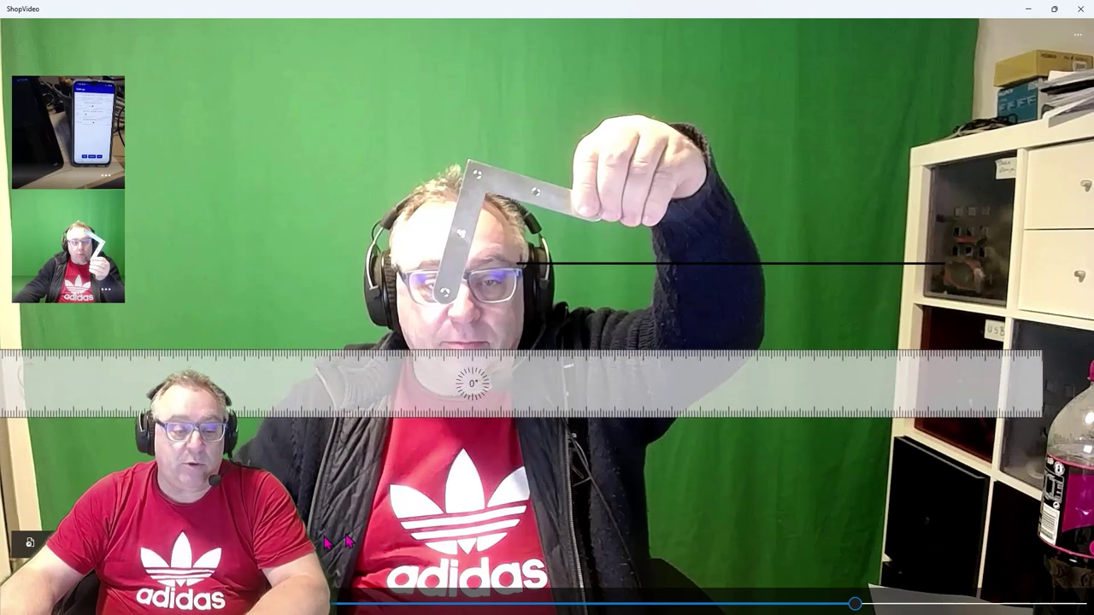
Step: Enable the Maat control in Instellingen and fit the camera picture inside the window
click(29, 542)
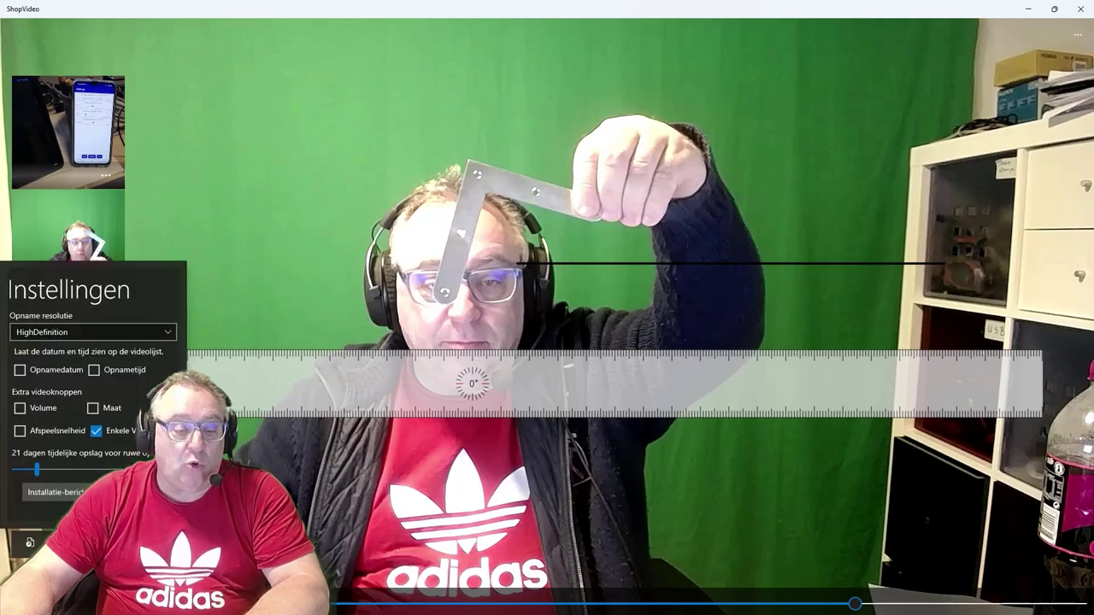
click(94, 408)
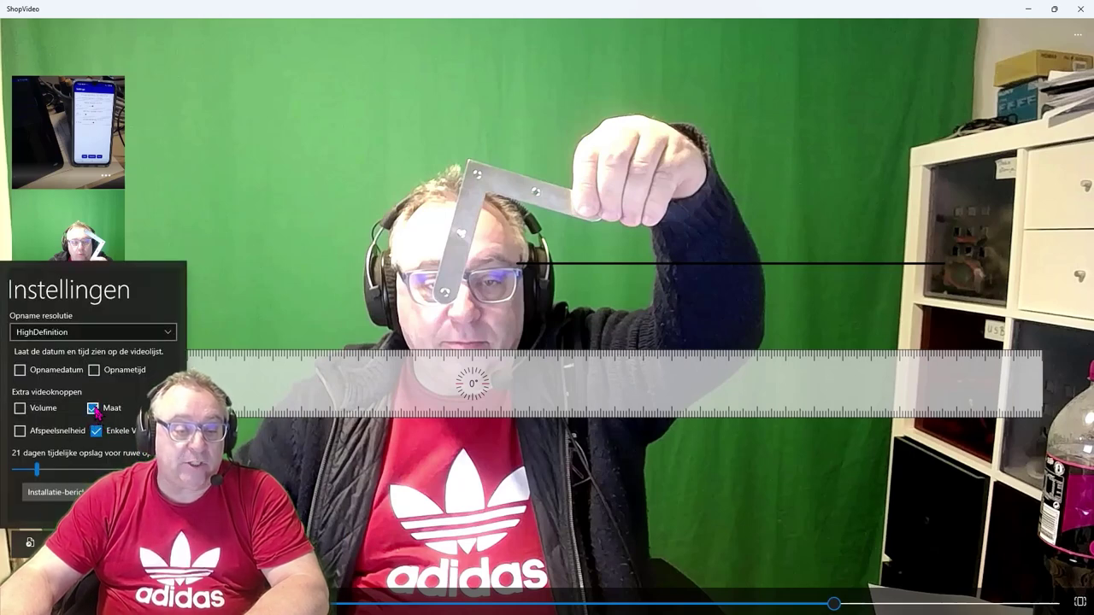
click(1082, 604)
click(1081, 603)
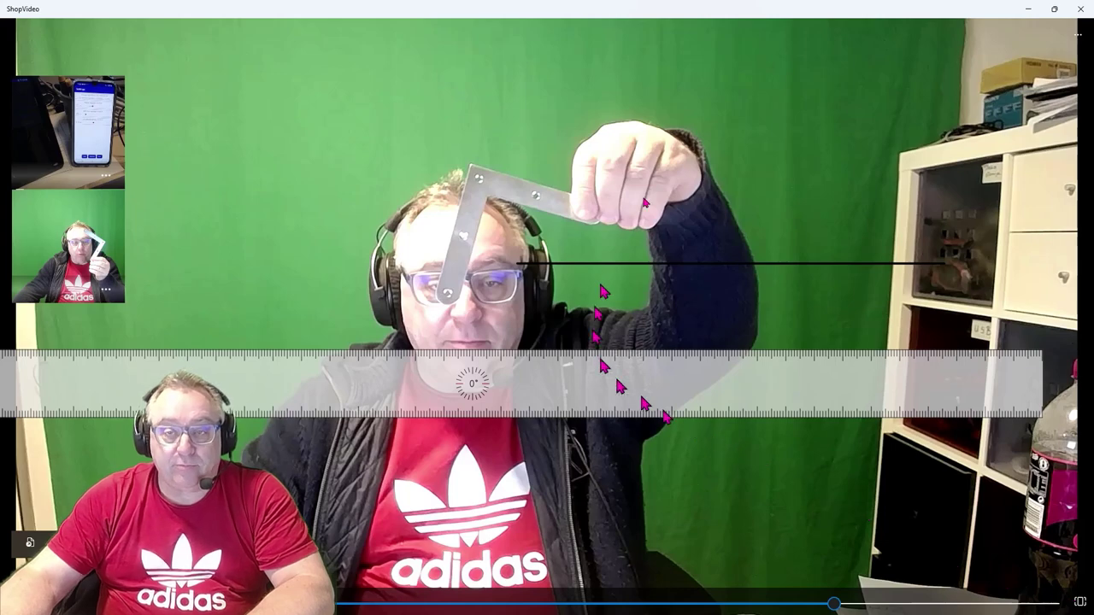
Step: Restore and re-maximize the window, toggle the picture between filled and fitted, and shift the ruler right
double_click(676, 11)
drag(673, 12, 541, 47)
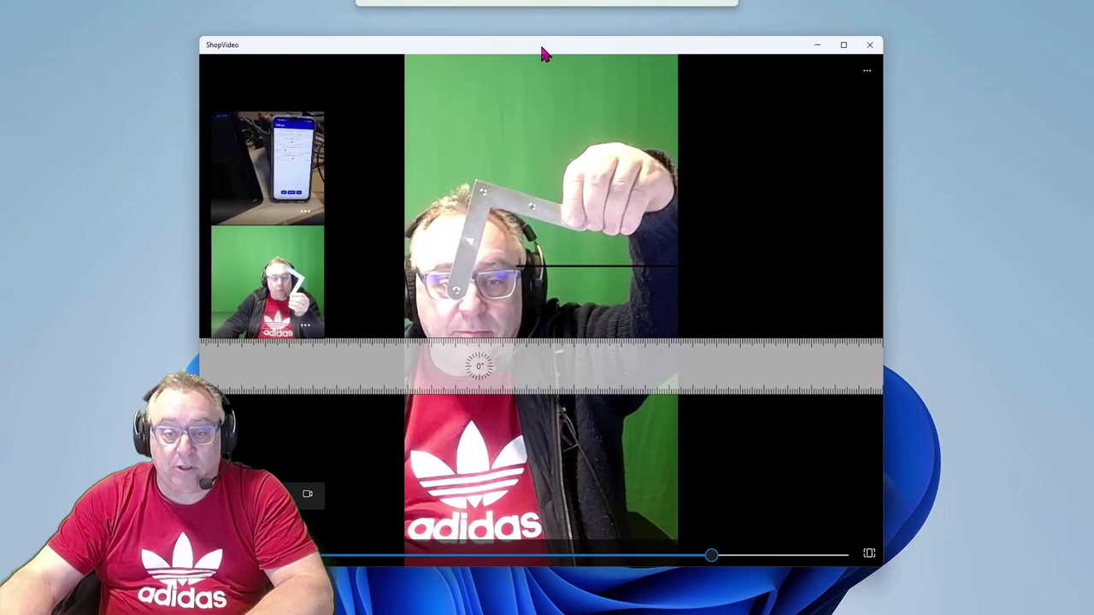
double_click(541, 48)
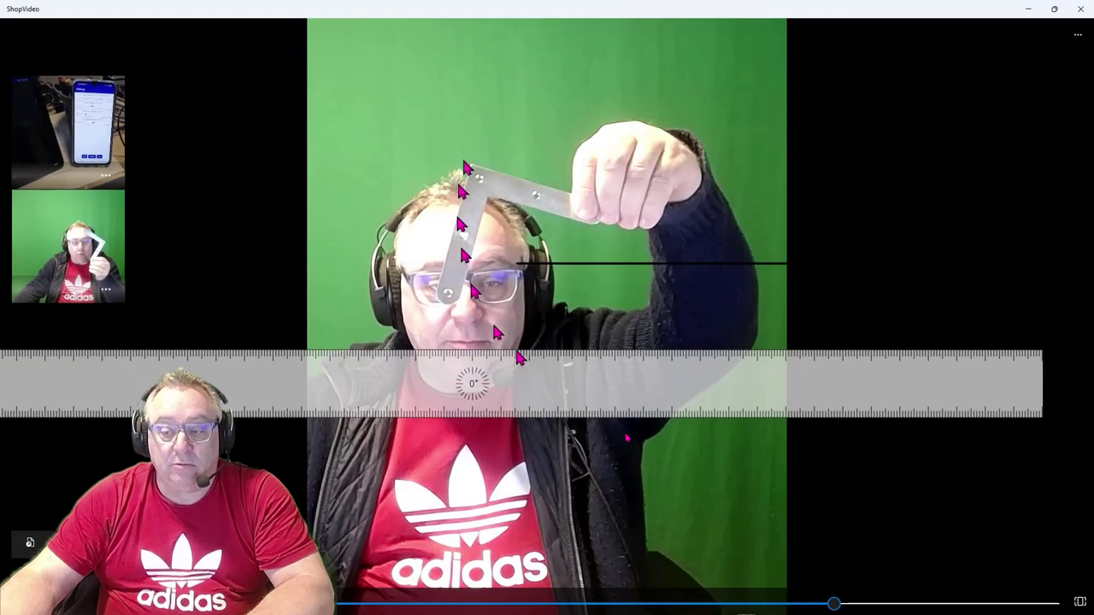
click(1080, 603)
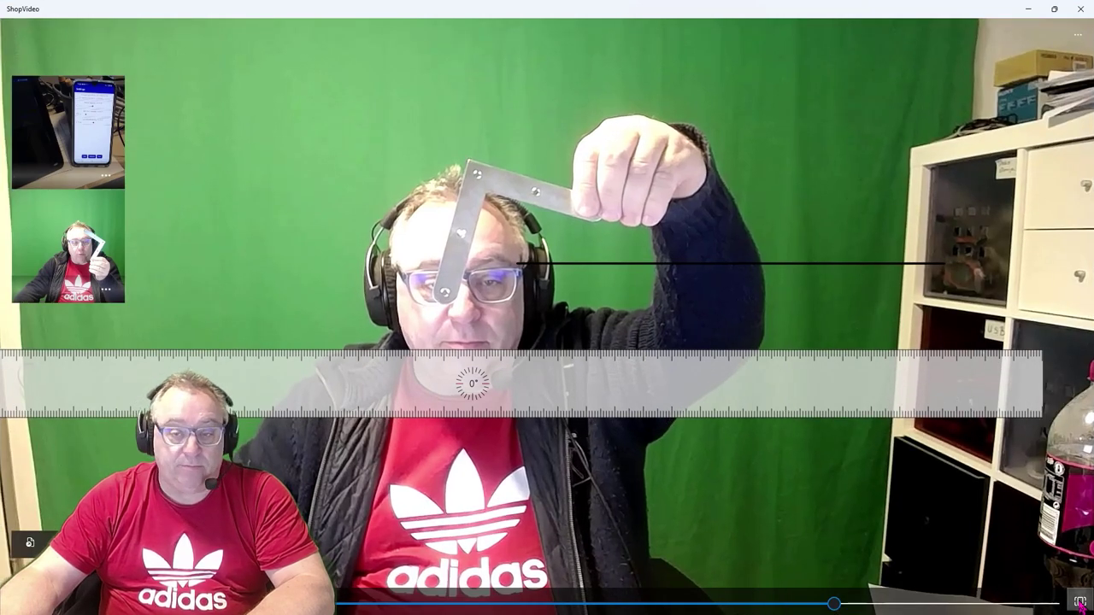
click(1080, 602)
drag(457, 373, 540, 413)
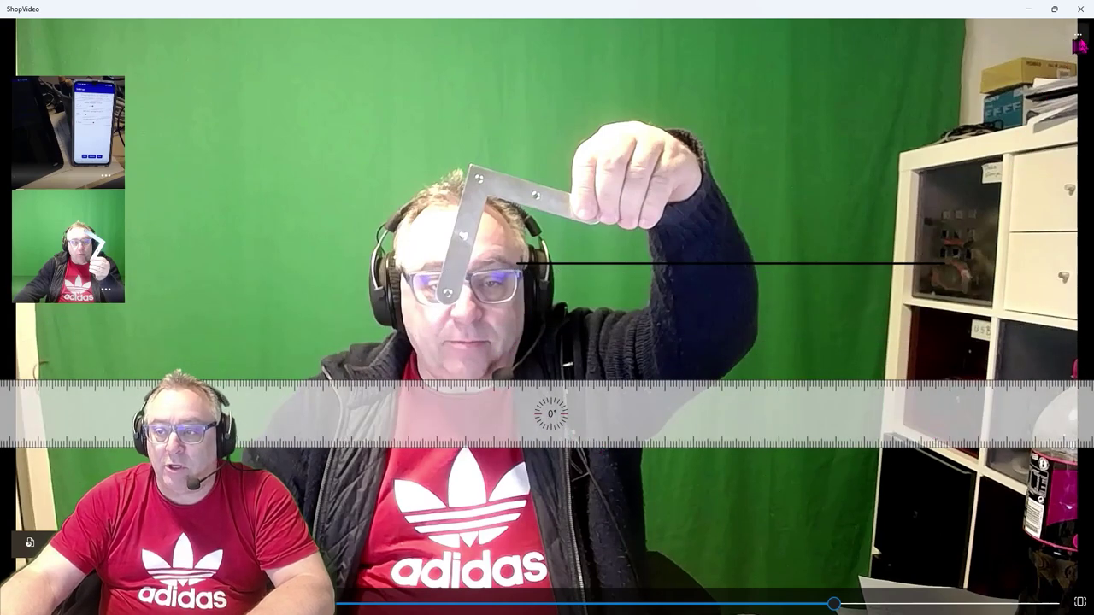
Step: Show the annotation tools and toggle the ruler until it is hidden
click(1080, 38)
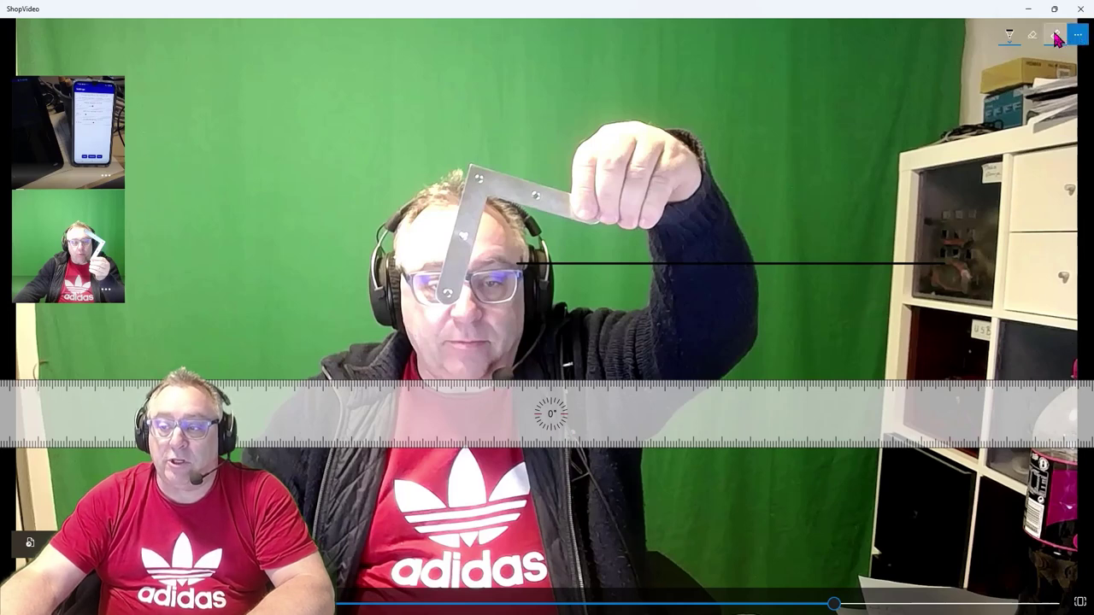
click(1057, 38)
click(1057, 38)
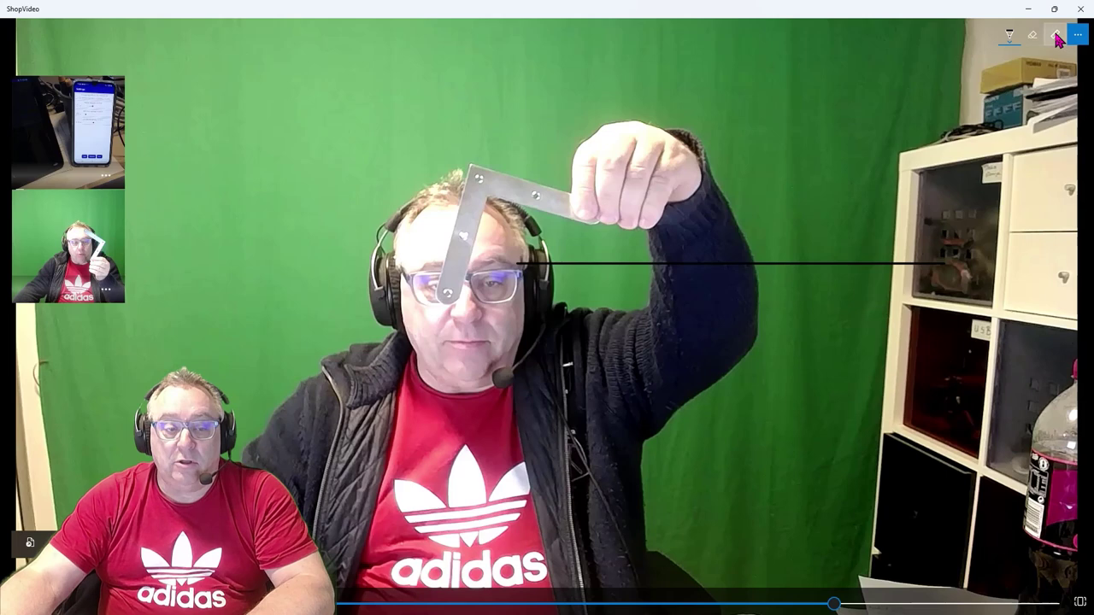
click(1057, 38)
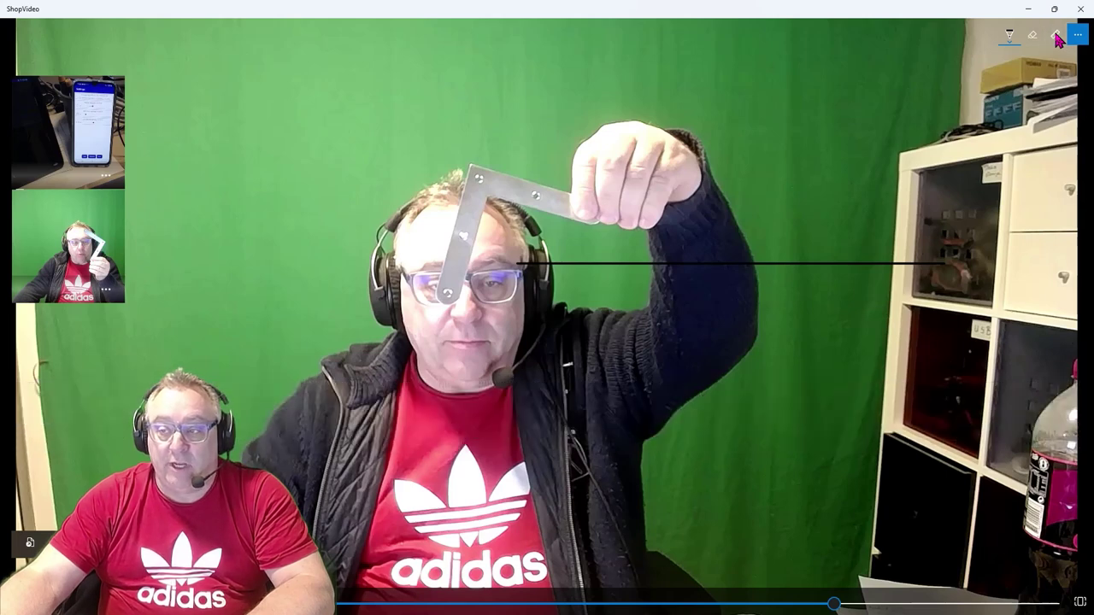
click(1057, 38)
click(1057, 37)
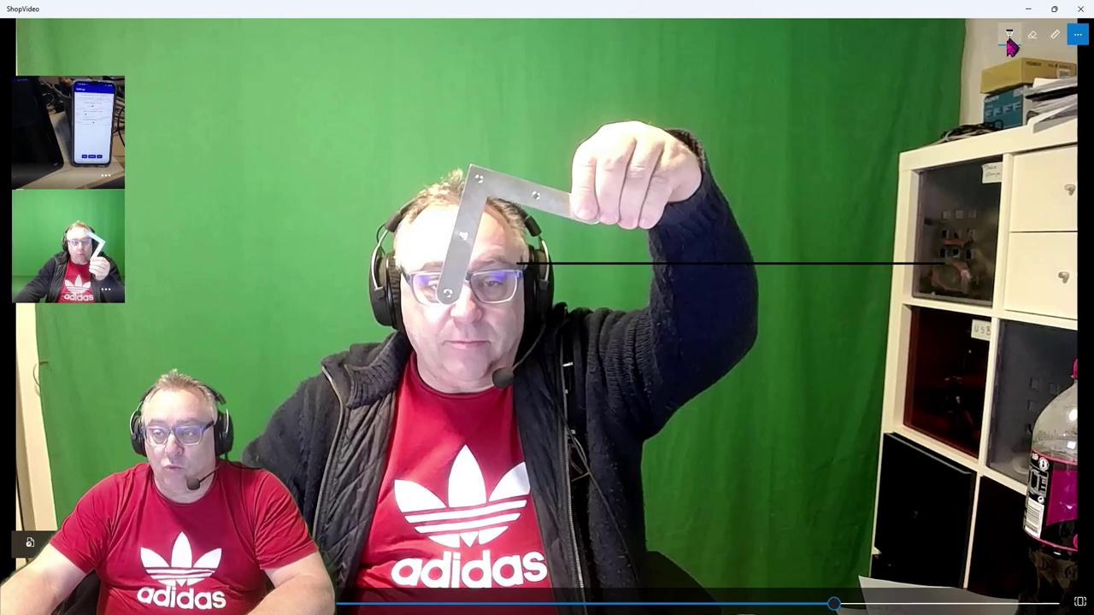
Step: Set the pen ink to blue and keep the pen colour and size options open
click(1009, 41)
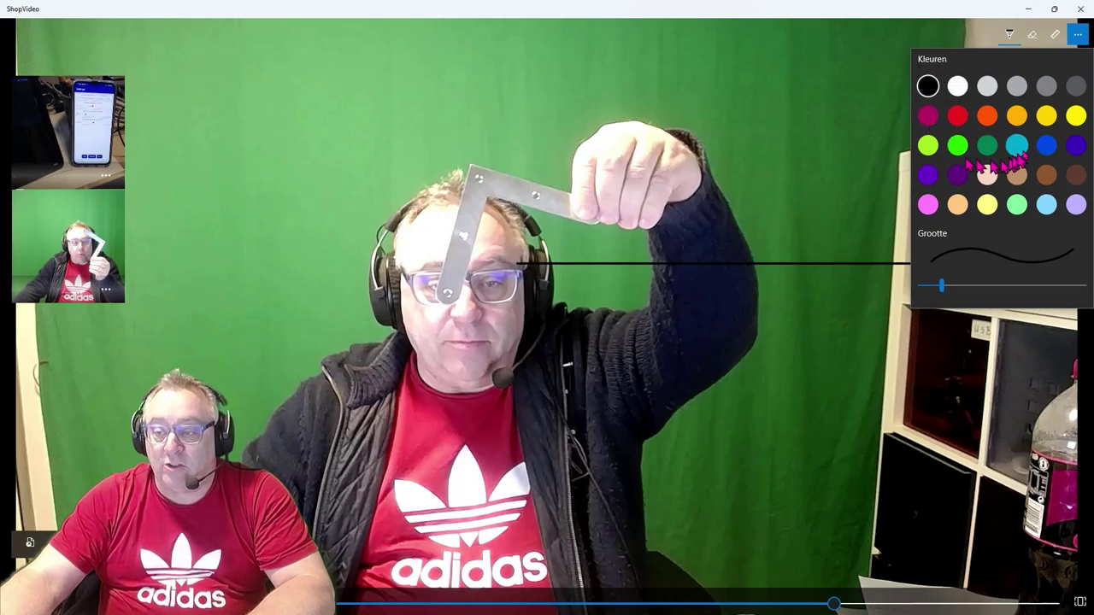
click(1047, 146)
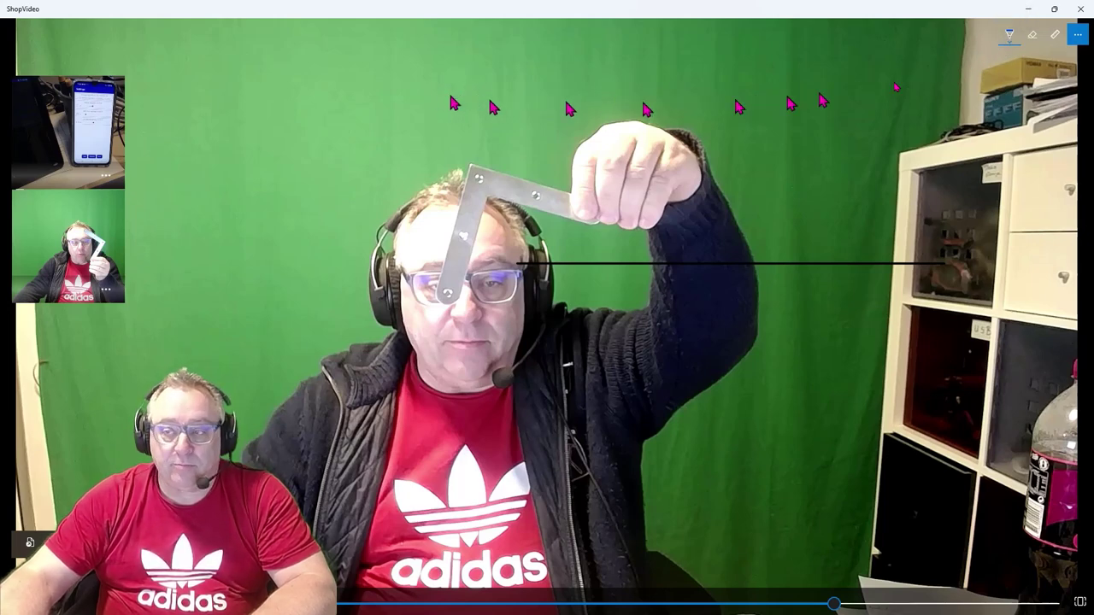
click(1010, 38)
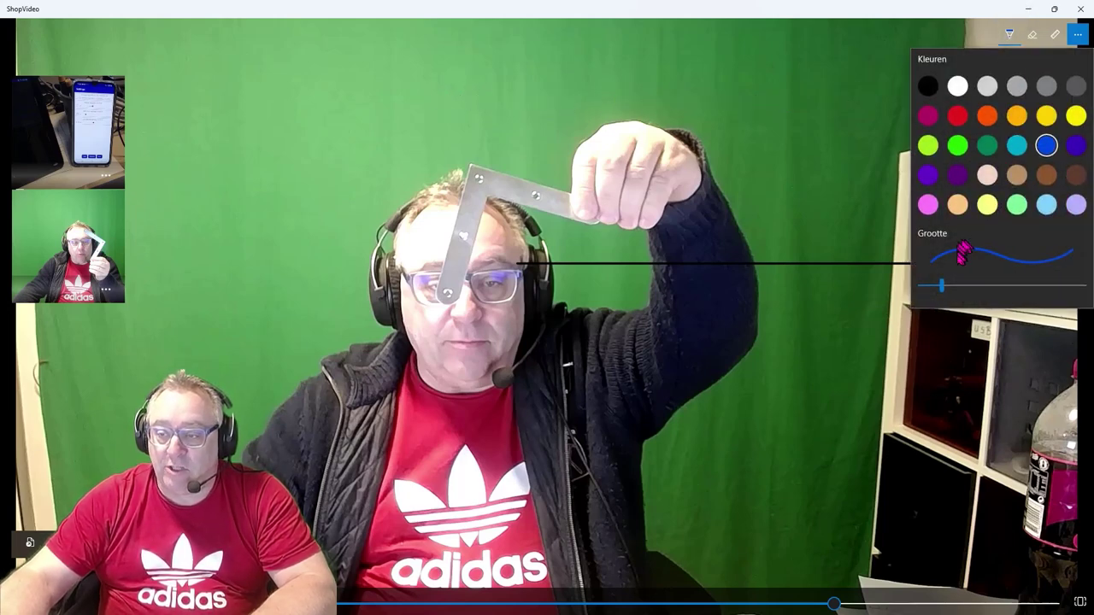
Step: Increase the pen size, draw a blue wavy line across the top and a spiral at the upper left
drag(955, 287, 996, 284)
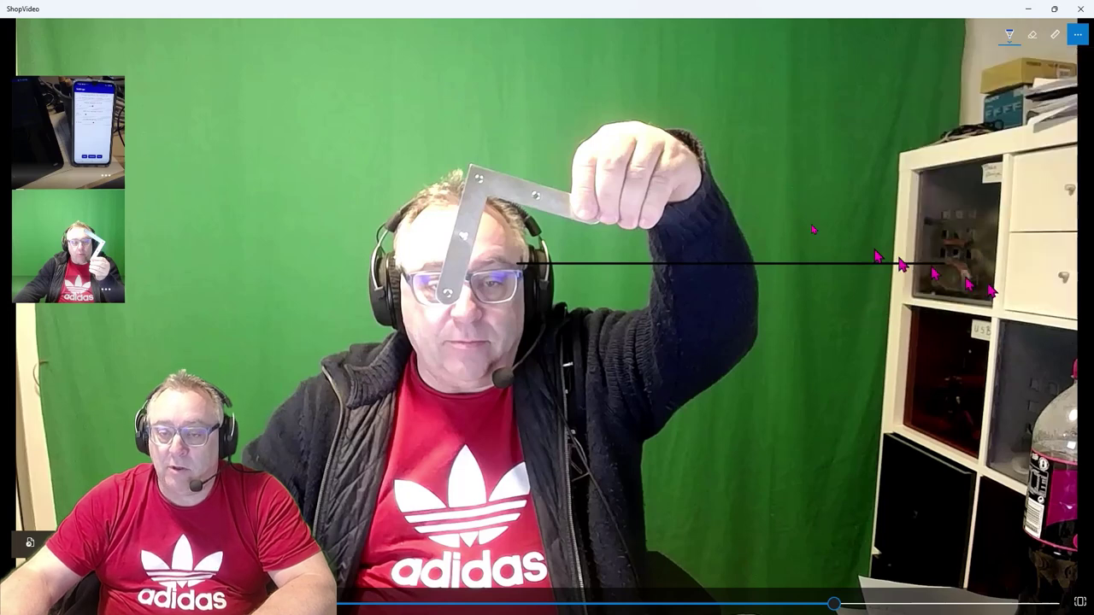
mouse_move(394, 85)
mouse_down()
mouse_move(408, 110)
mouse_move(672, 90)
mouse_move(764, 137)
mouse_move(887, 130)
mouse_up()
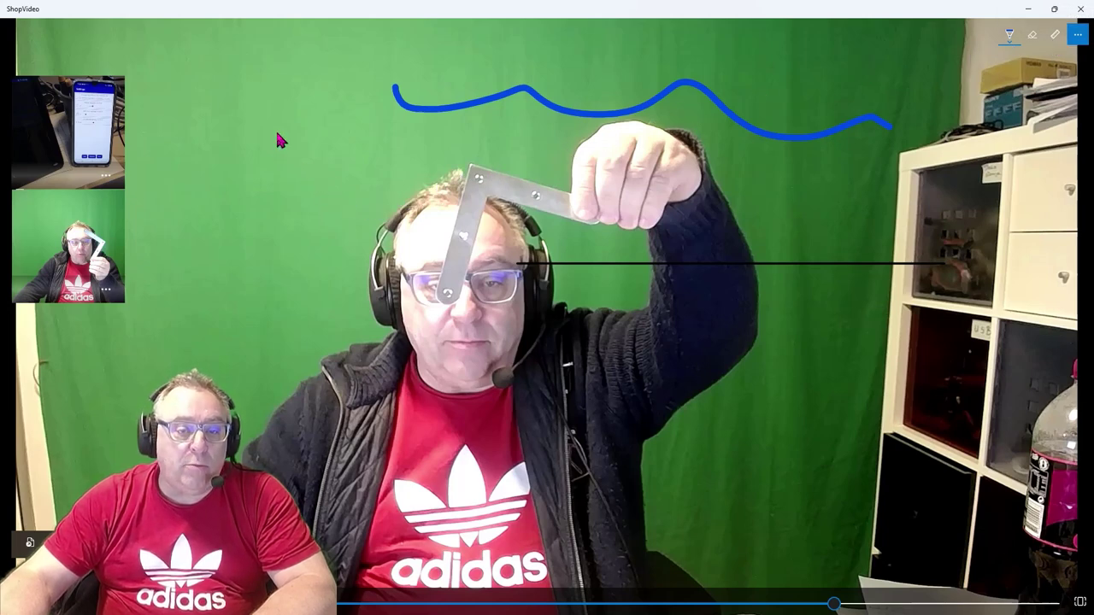
mouse_move(392, 139)
mouse_down()
mouse_move(279, 123)
mouse_move(257, 212)
mouse_move(368, 215)
mouse_move(330, 153)
mouse_up()
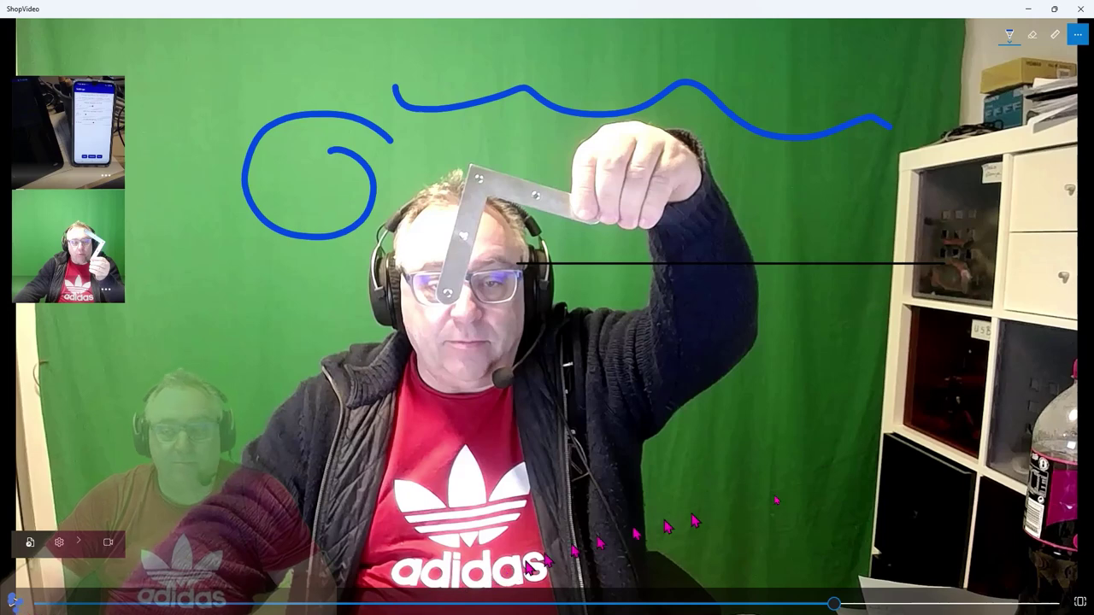
click(1077, 34)
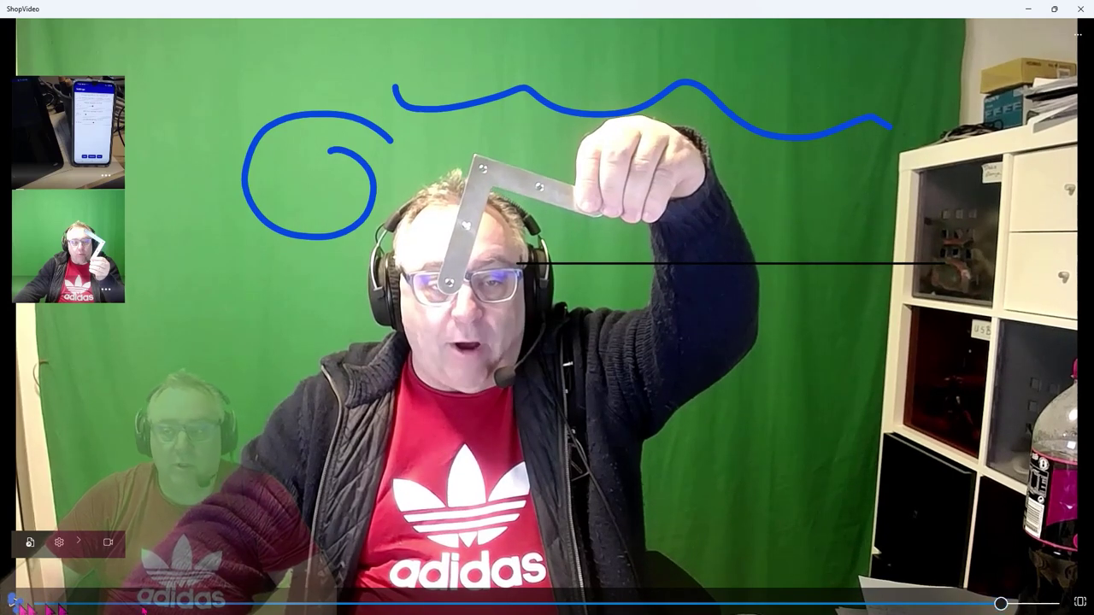
click(1070, 38)
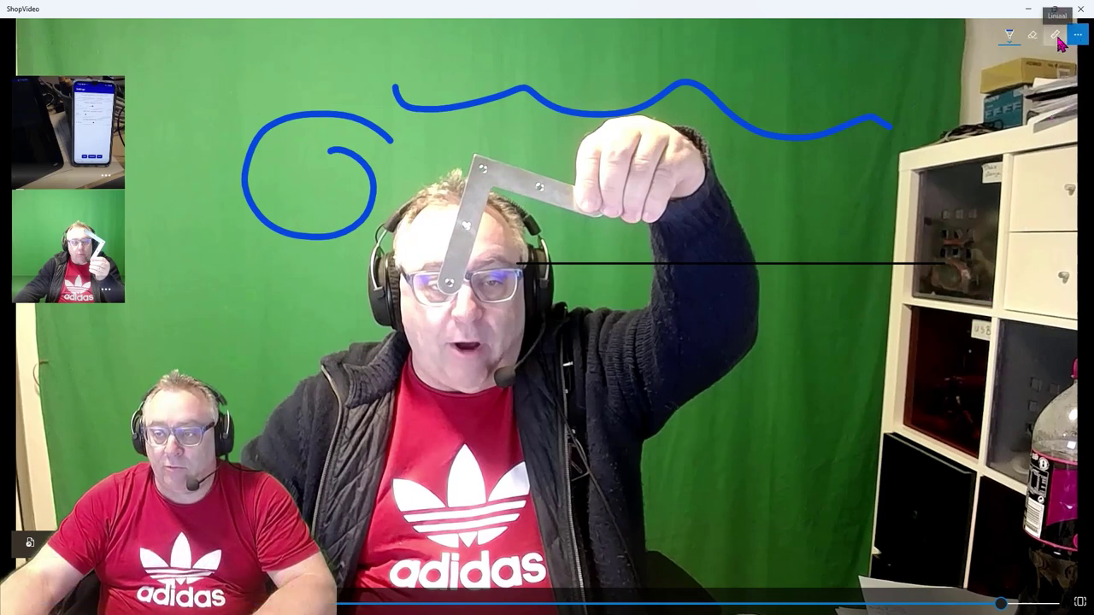
Step: Show the ruler, raise it on the video, and trace a straight blue line along its lower edge
click(1057, 37)
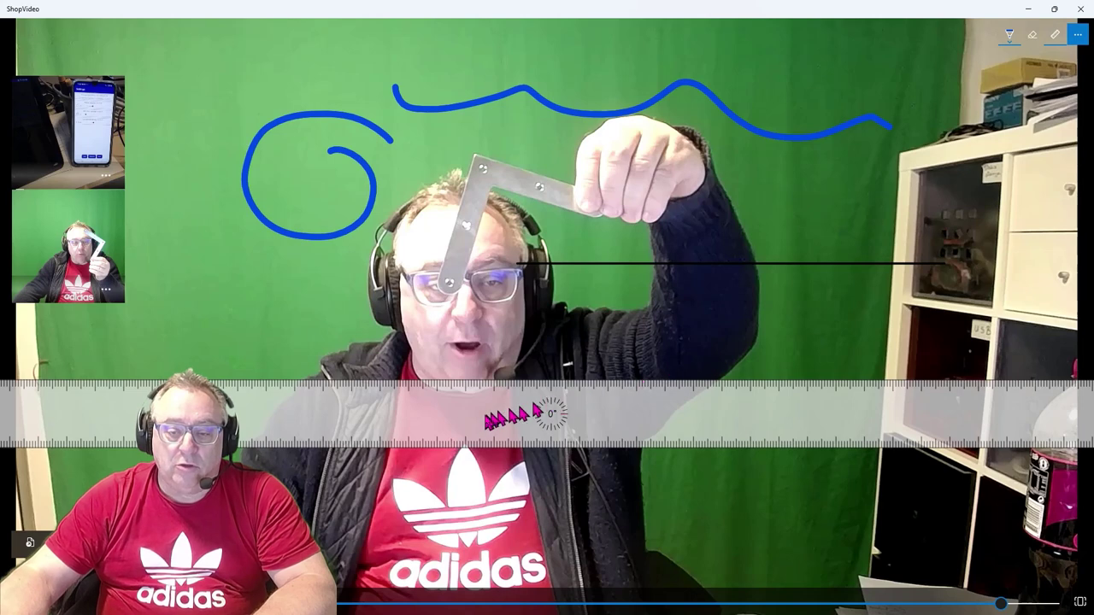
mouse_move(521, 417)
mouse_down()
mouse_move(484, 344)
mouse_move(453, 376)
mouse_move(465, 400)
mouse_up()
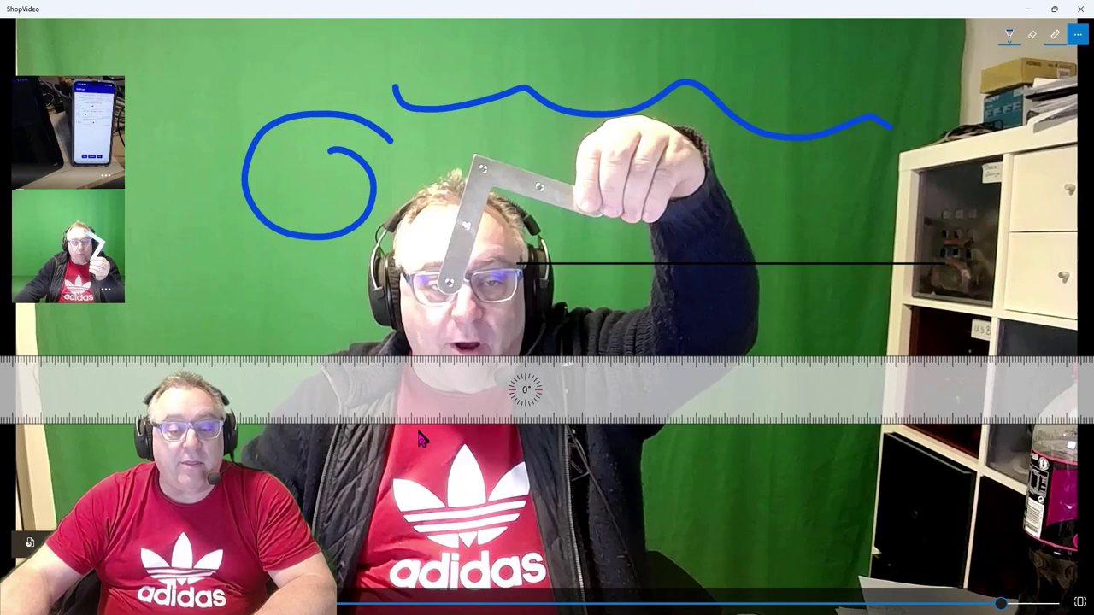
drag(429, 442, 823, 467)
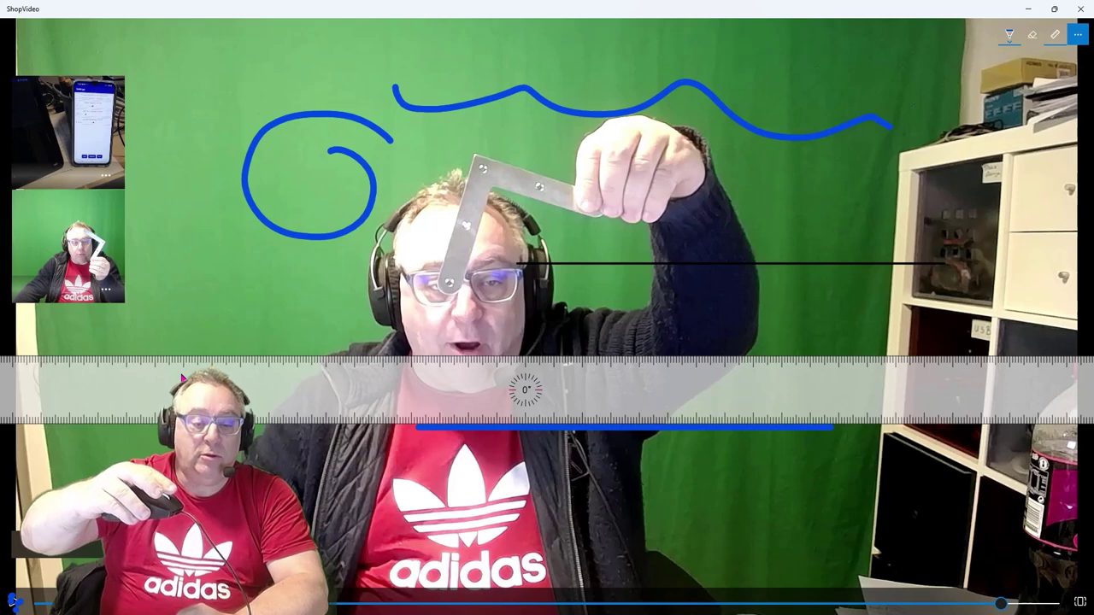
Step: Rotate the straightedge back and forth with the mouse wheel until it settles at 3°
scroll(182, 376, up, 4)
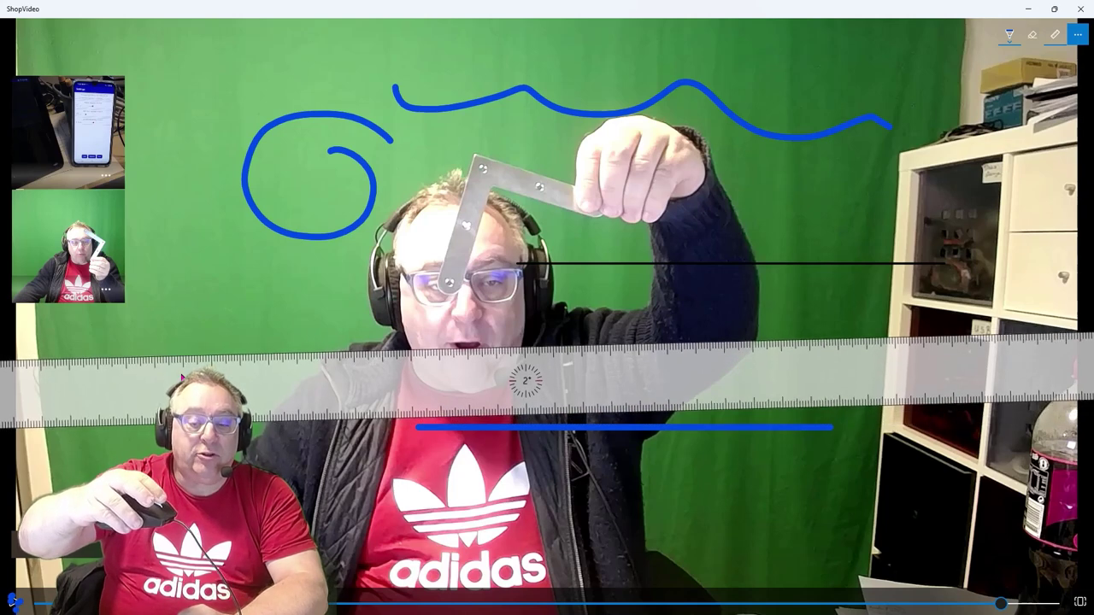
scroll(182, 377, down, 4)
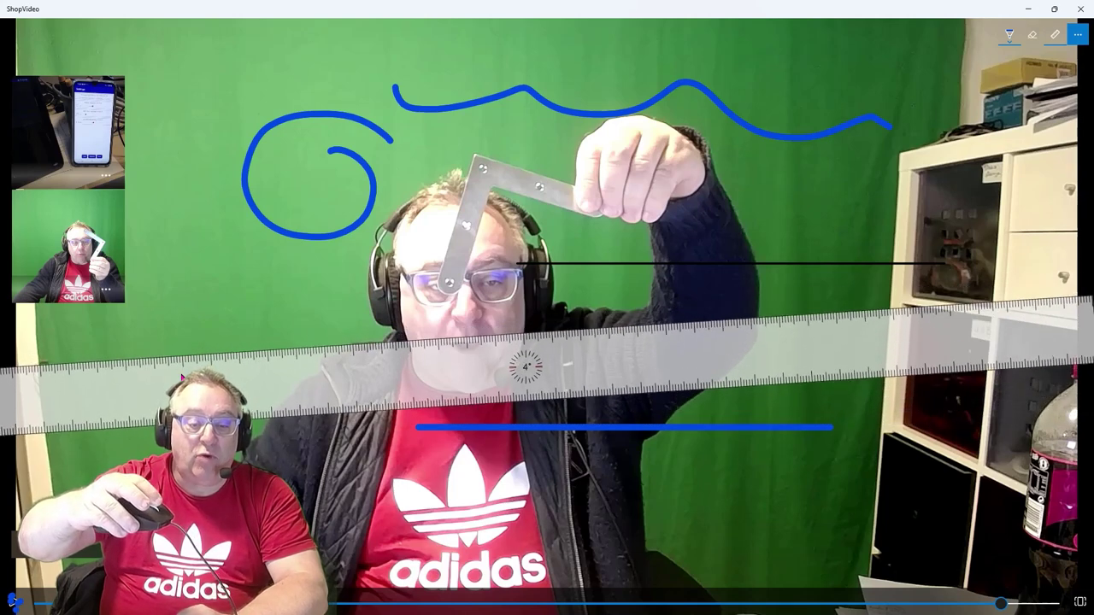
scroll(182, 377, up, 3)
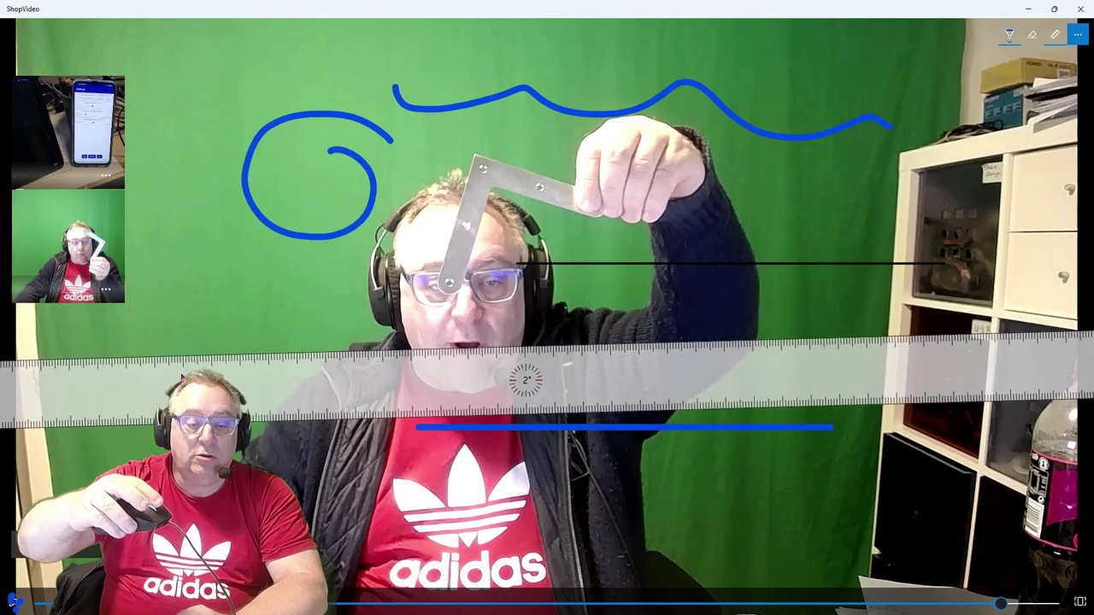
scroll(182, 377, down, 2)
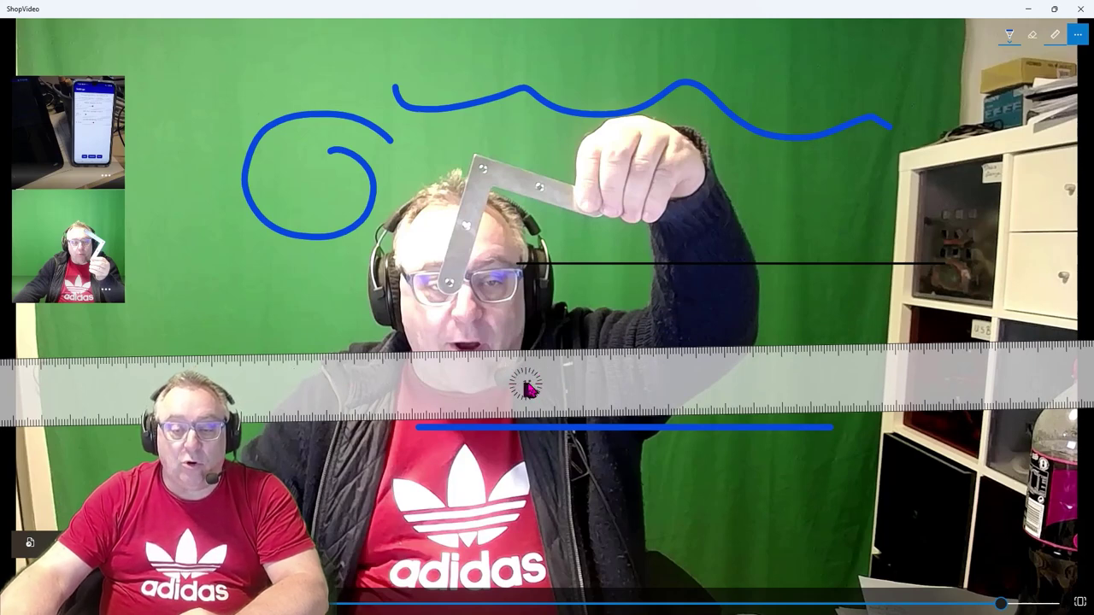
scroll(525, 389, up, 3)
scroll(528, 389, down, 4)
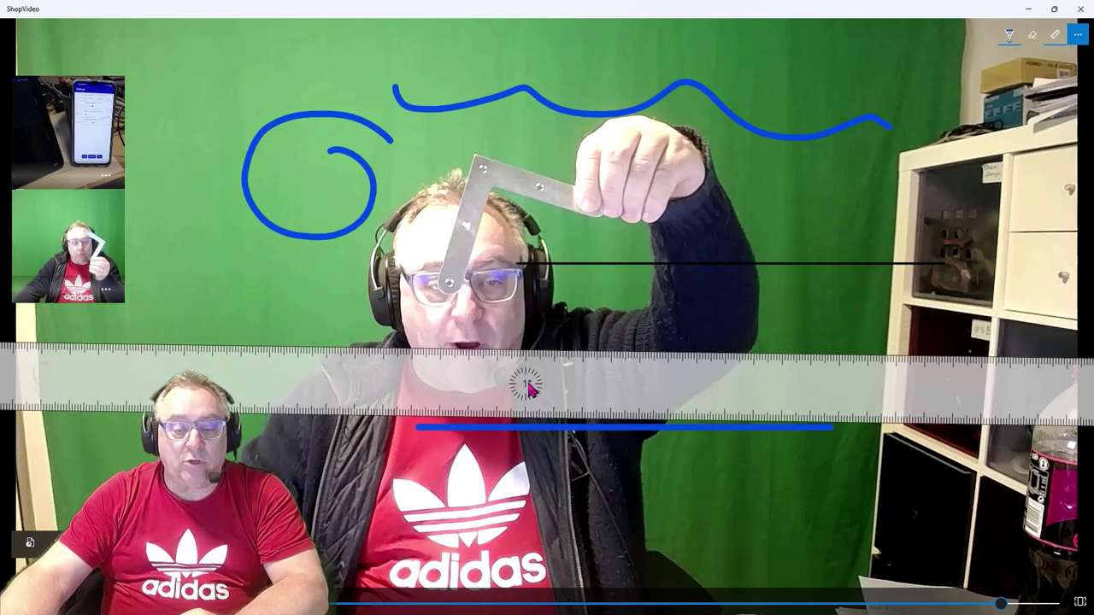
scroll(529, 389, up, 4)
scroll(528, 389, down, 5)
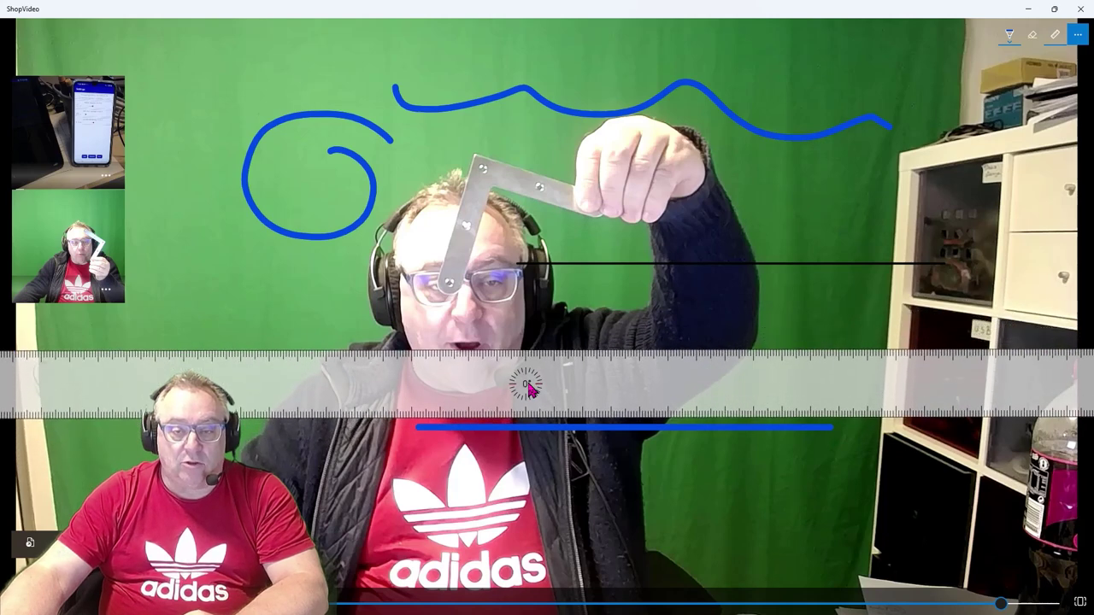
scroll(528, 389, up, 3)
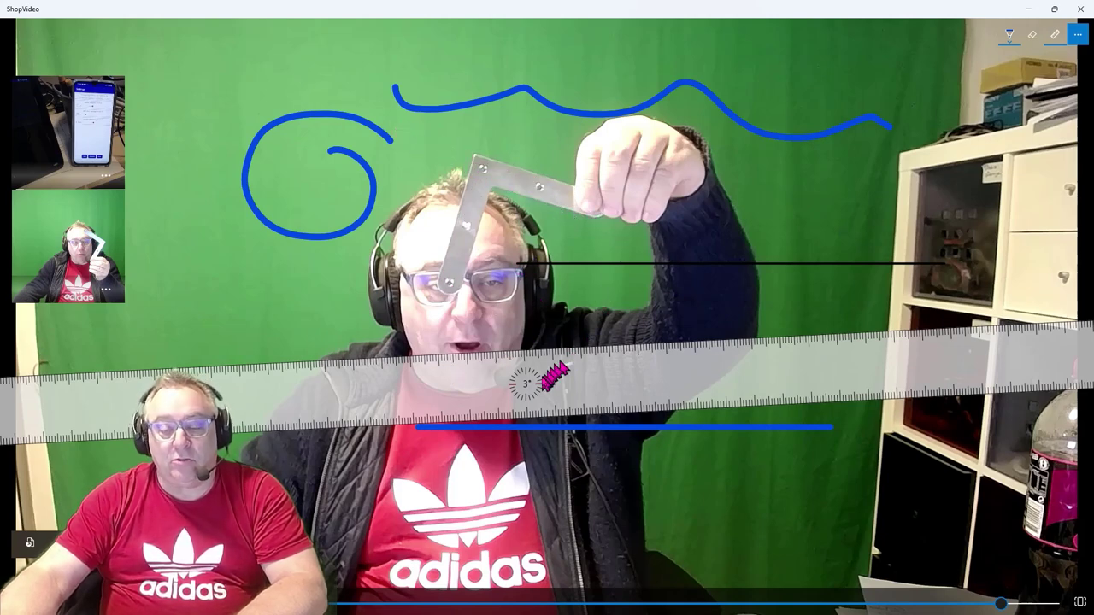
Step: Move the ruler up to the bracket, rotate it to 17°, and slide it onto the bracket arm
drag(540, 385, 492, 209)
drag(480, 171, 480, 150)
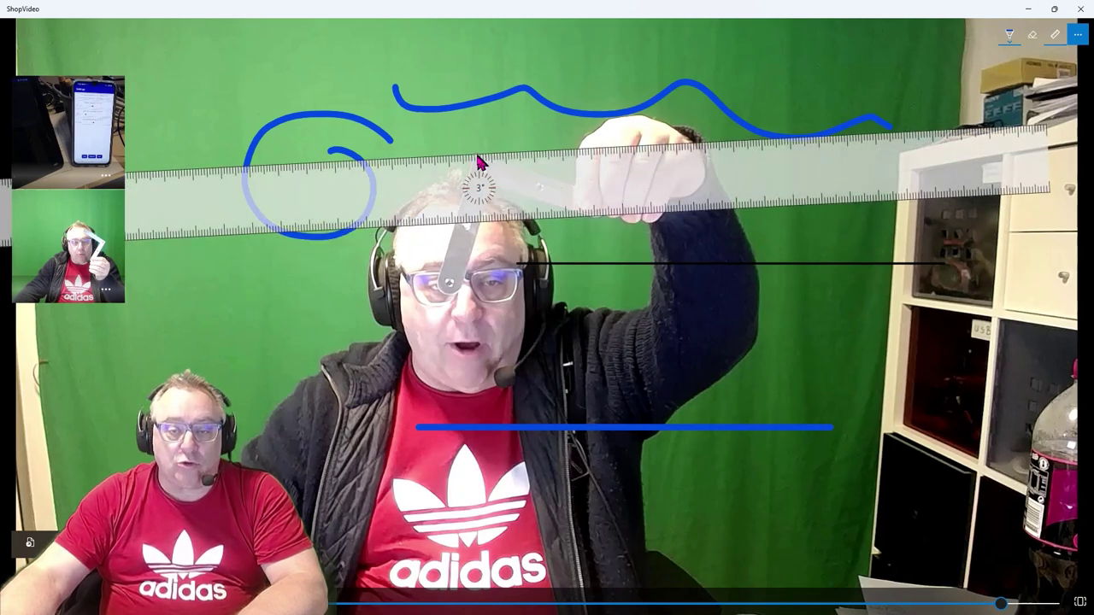
scroll(478, 162, down, 4)
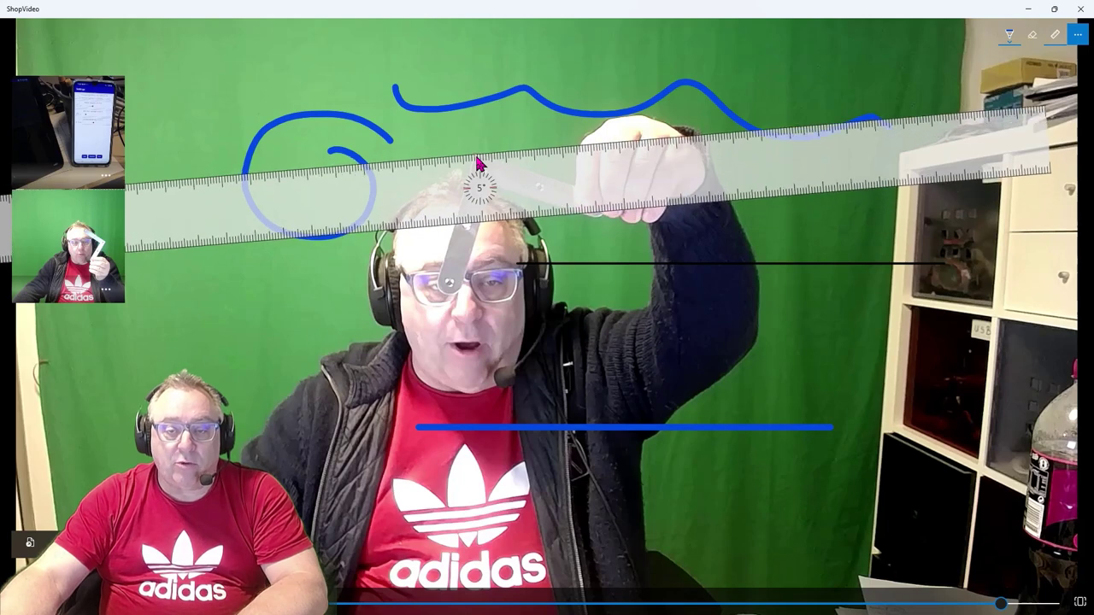
scroll(479, 162, down, 10)
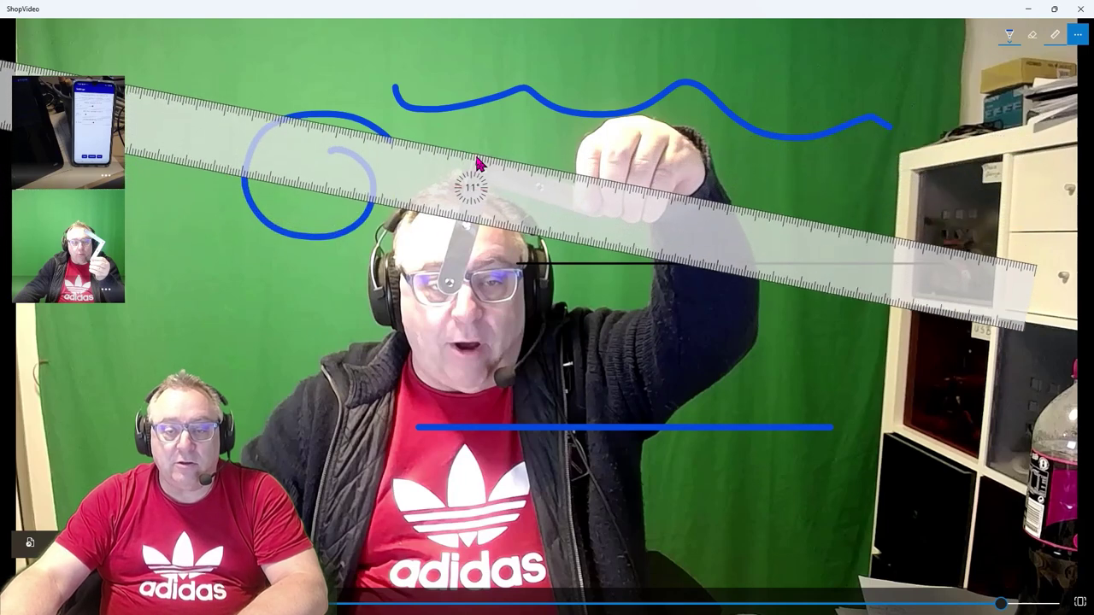
scroll(479, 163, down, 1)
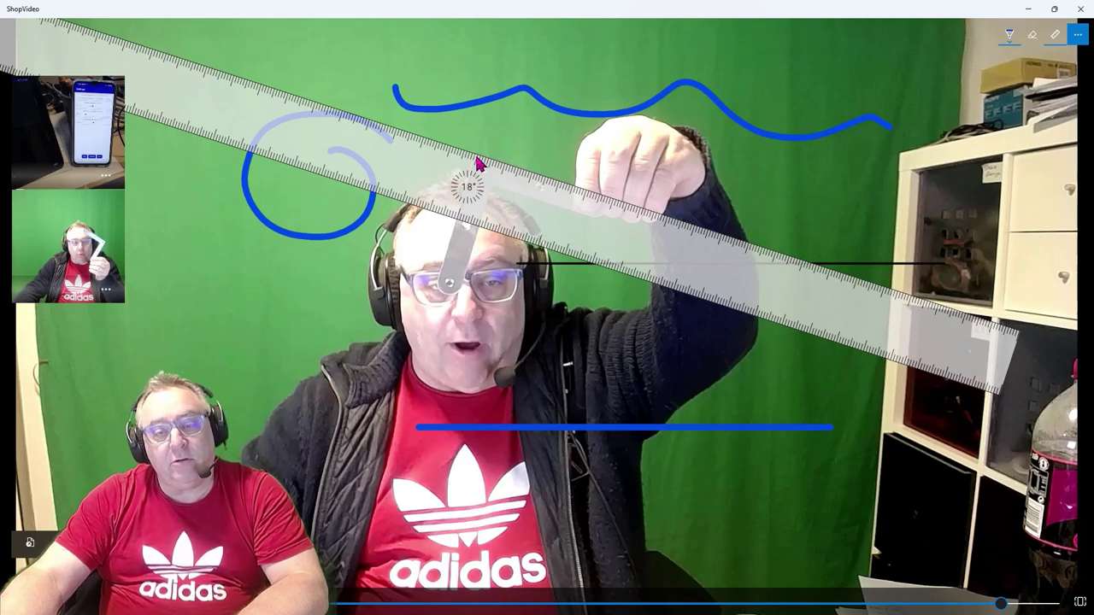
scroll(479, 163, up, 1)
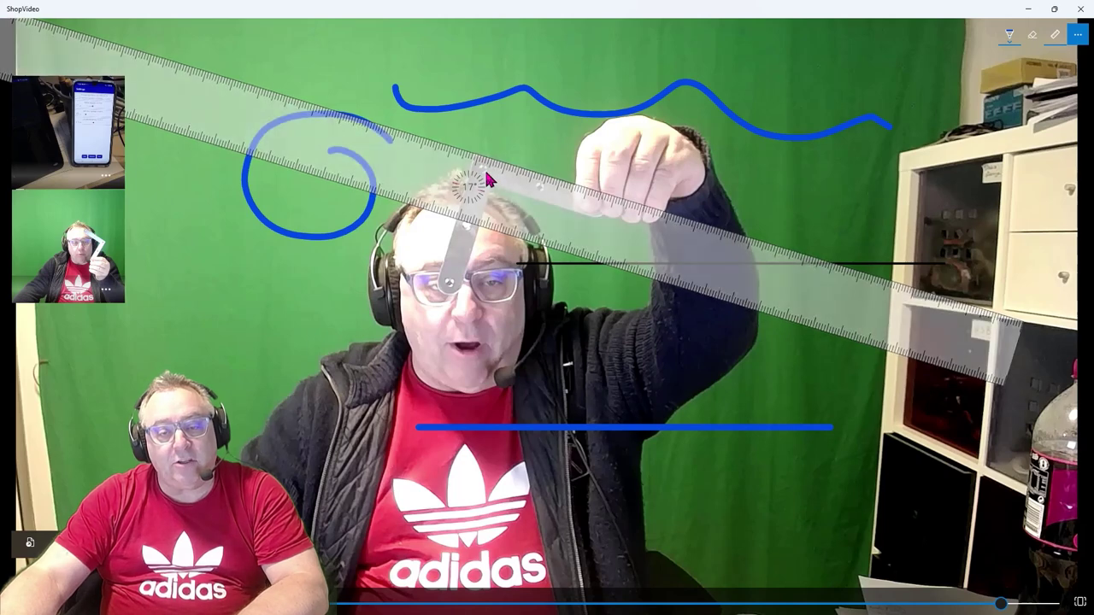
drag(484, 176, 497, 210)
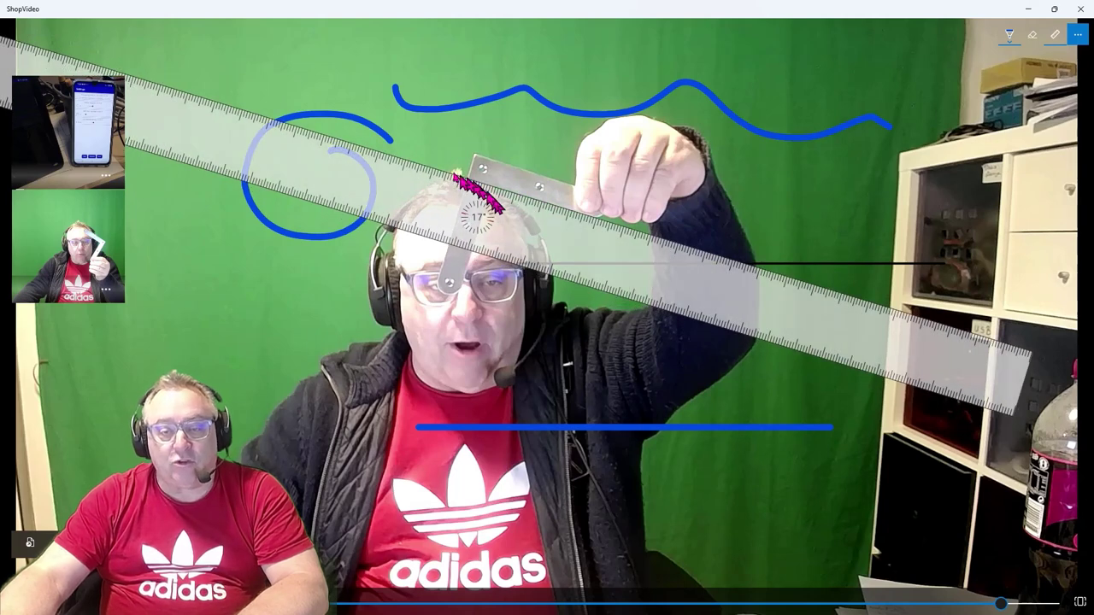
Step: Trace a blue 17° line along the ruler, move the ruler aside, and handwrite "17" beside it
drag(453, 177, 763, 270)
drag(598, 256, 502, 403)
mouse_move(579, 229)
mouse_down()
mouse_move(560, 257)
mouse_move(620, 251)
mouse_move(593, 282)
mouse_move(631, 265)
mouse_up()
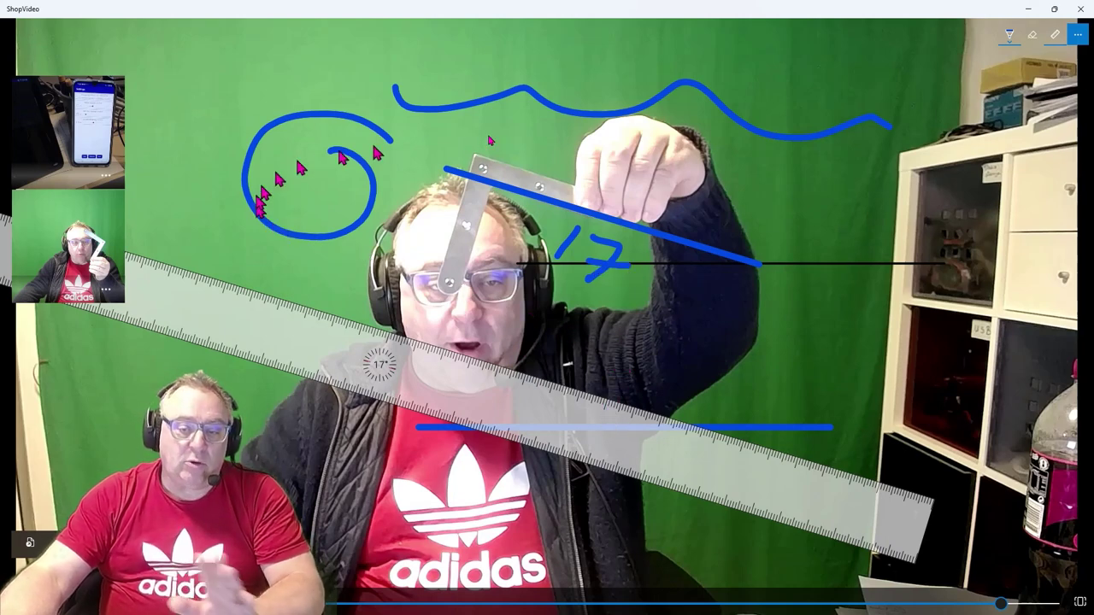
Step: Hide the ruler, use the Eraser's Erase all ink option, and open the settings gear
click(1057, 37)
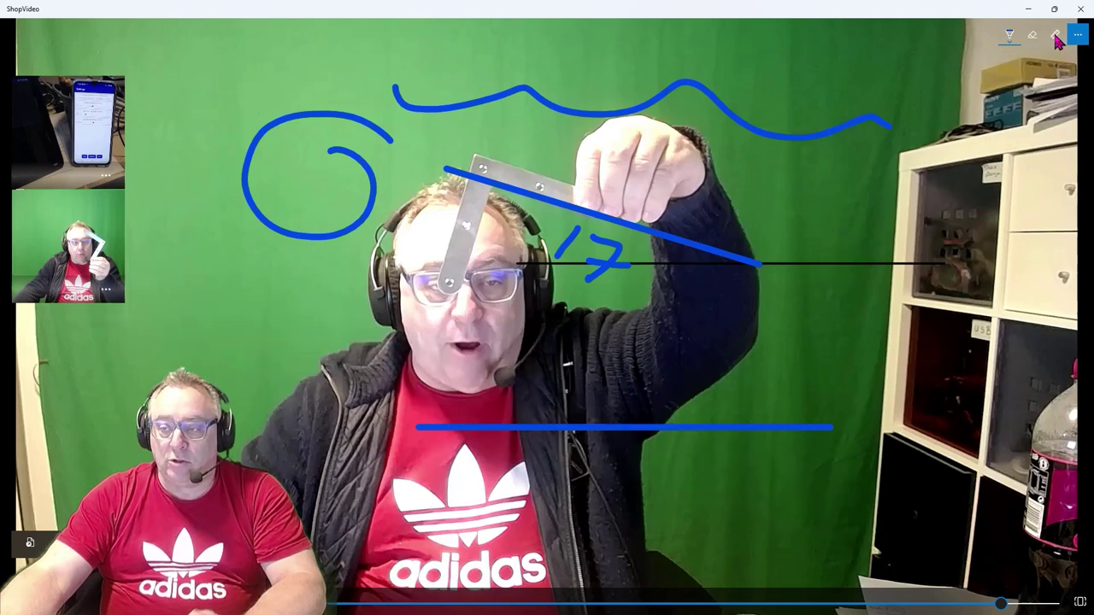
click(1033, 36)
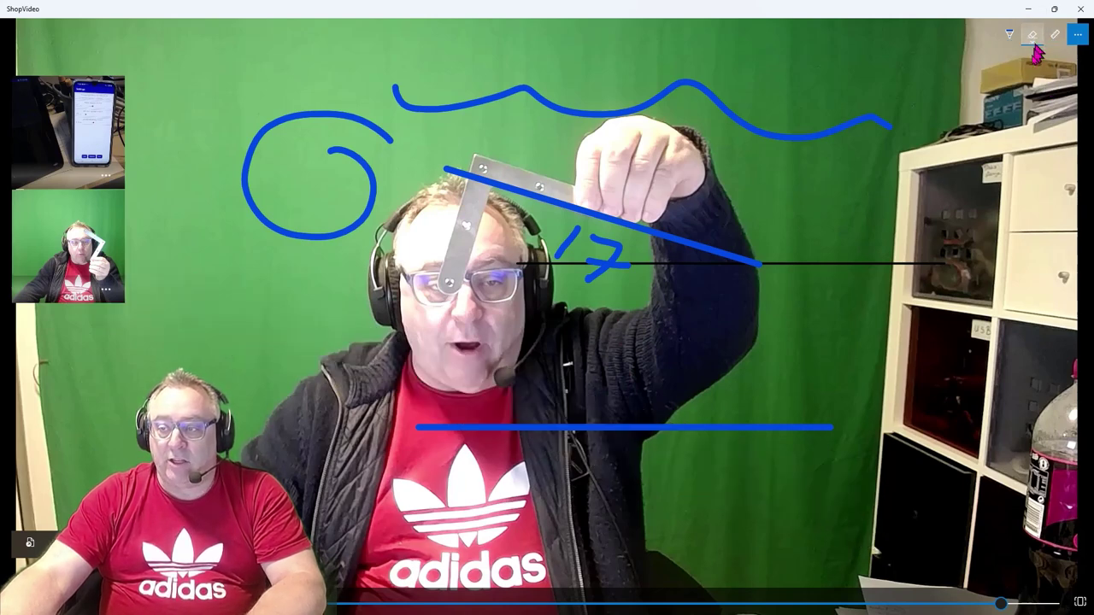
click(1032, 41)
click(1034, 70)
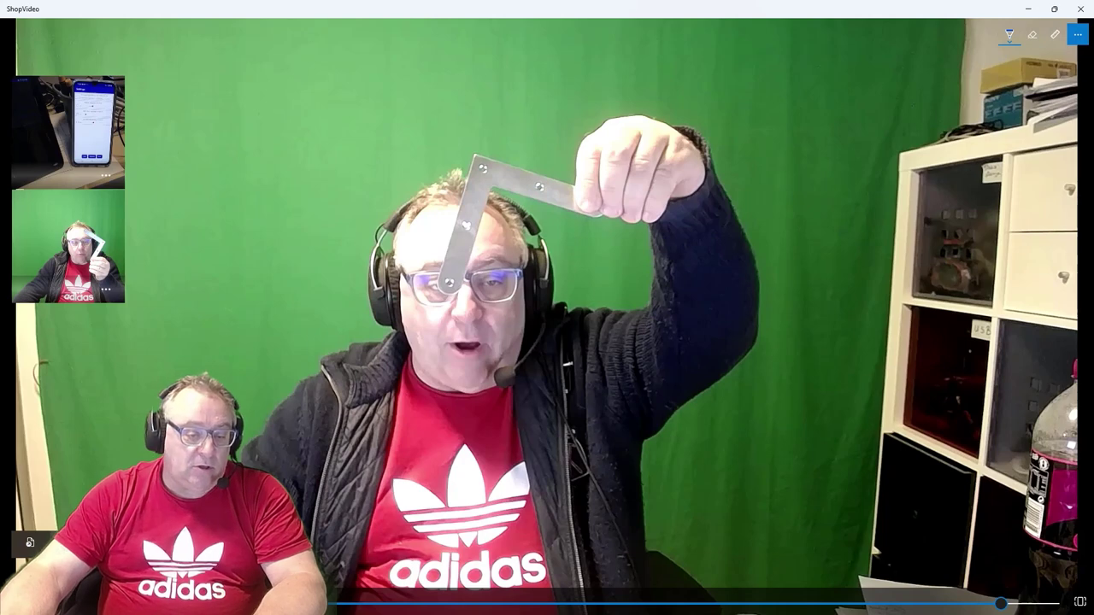
click(30, 543)
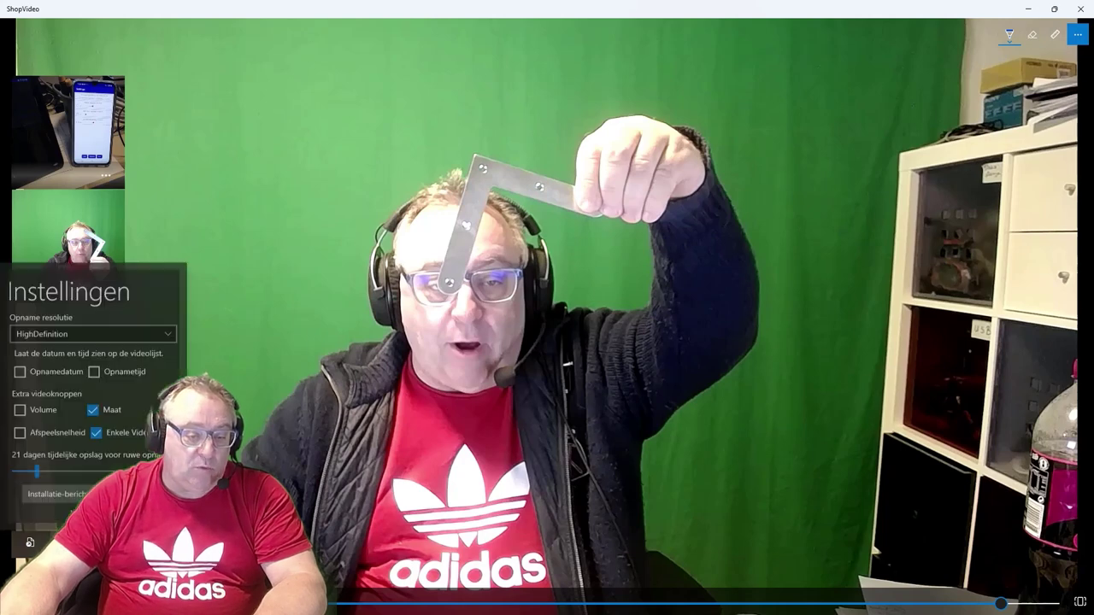
Step: Check Afspeelsnelheid, check then uncheck Volume, and leave Afspeelsnelheid enabled
click(20, 431)
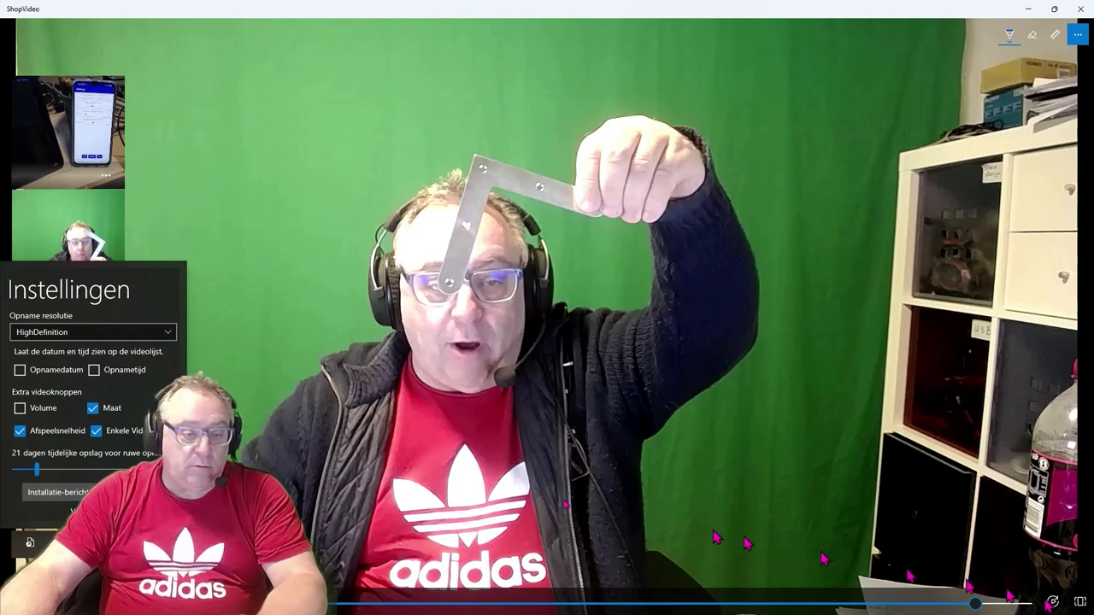
click(20, 409)
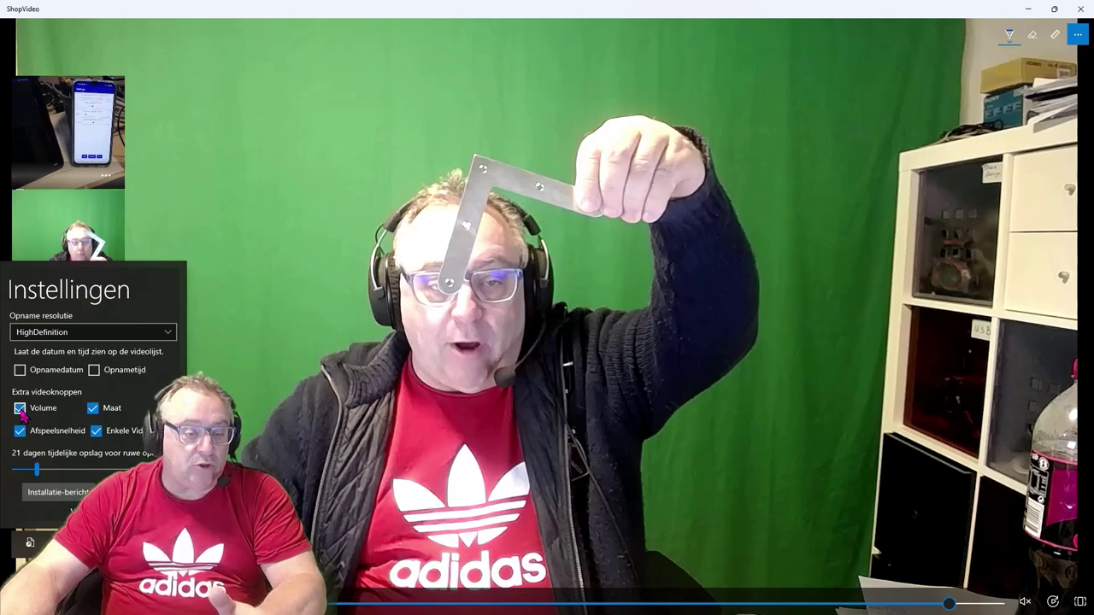
click(21, 409)
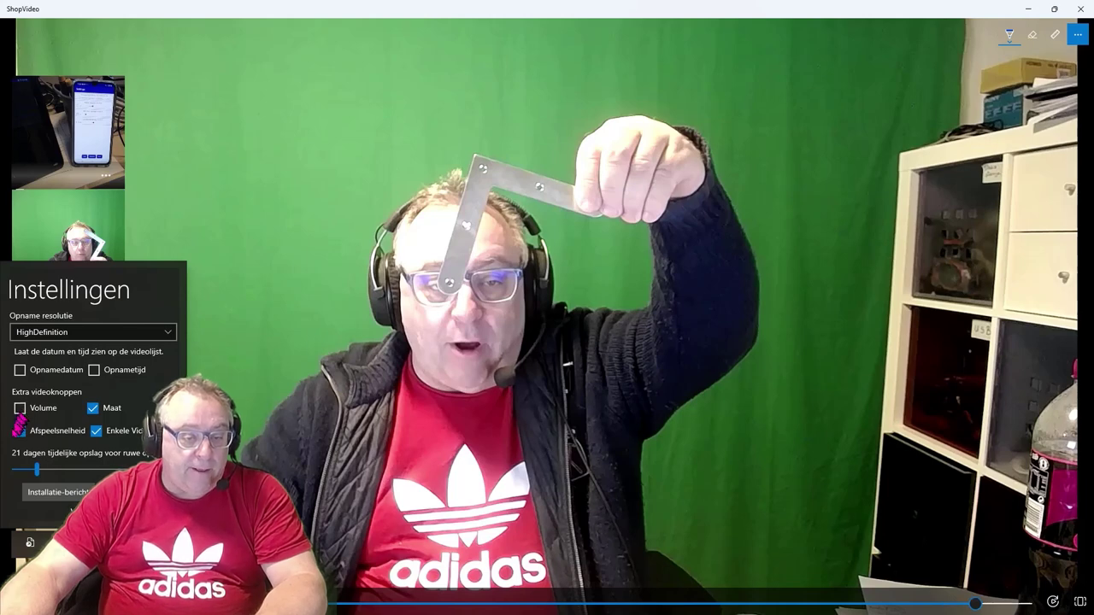
click(20, 430)
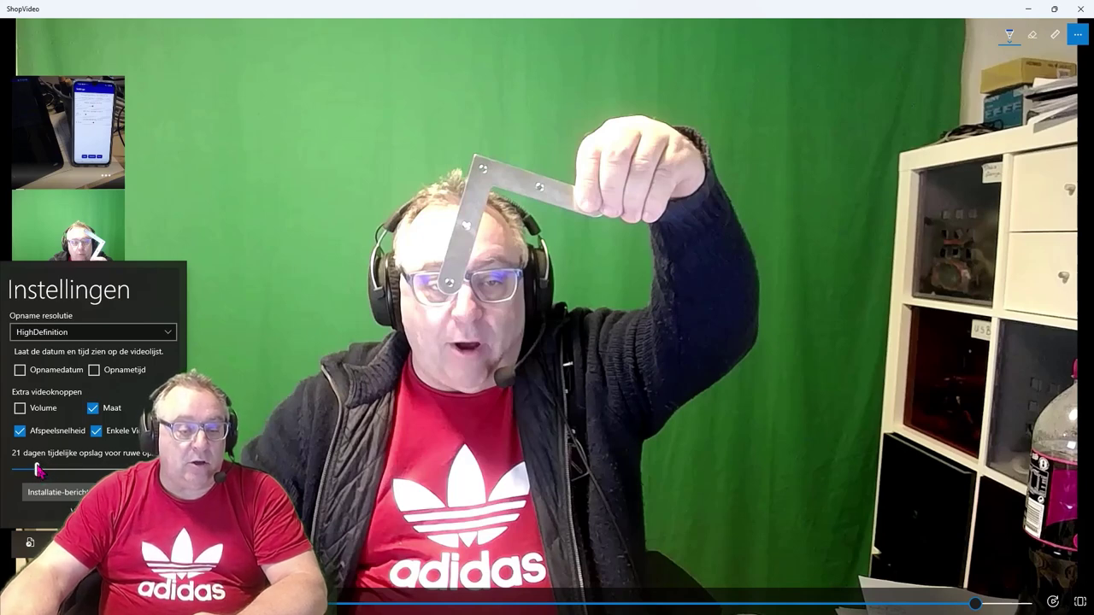
drag(36, 468, 13, 470)
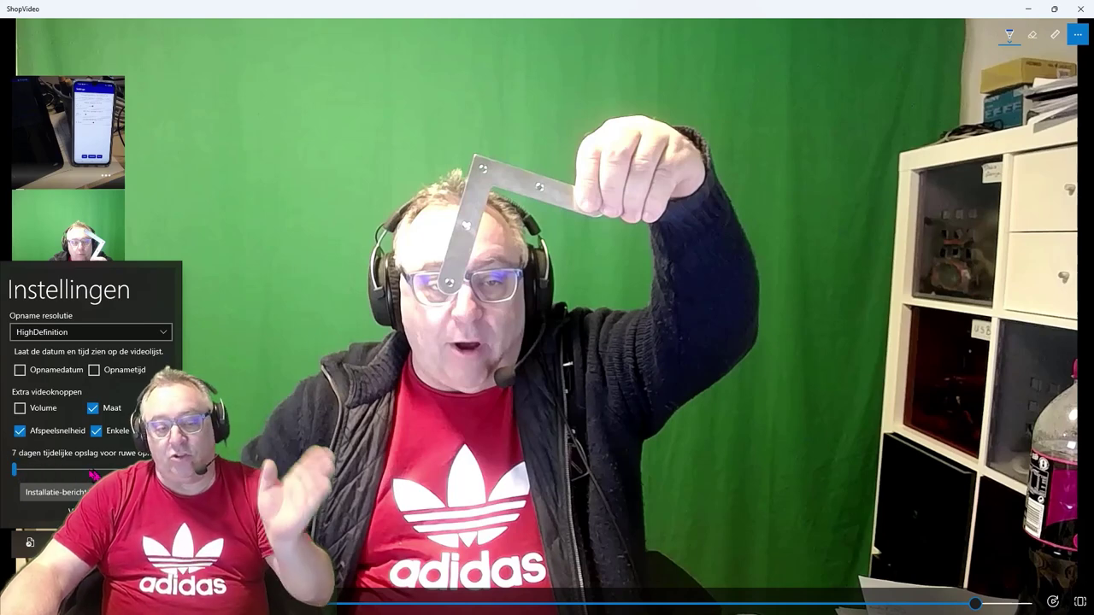
drag(15, 468, 38, 469)
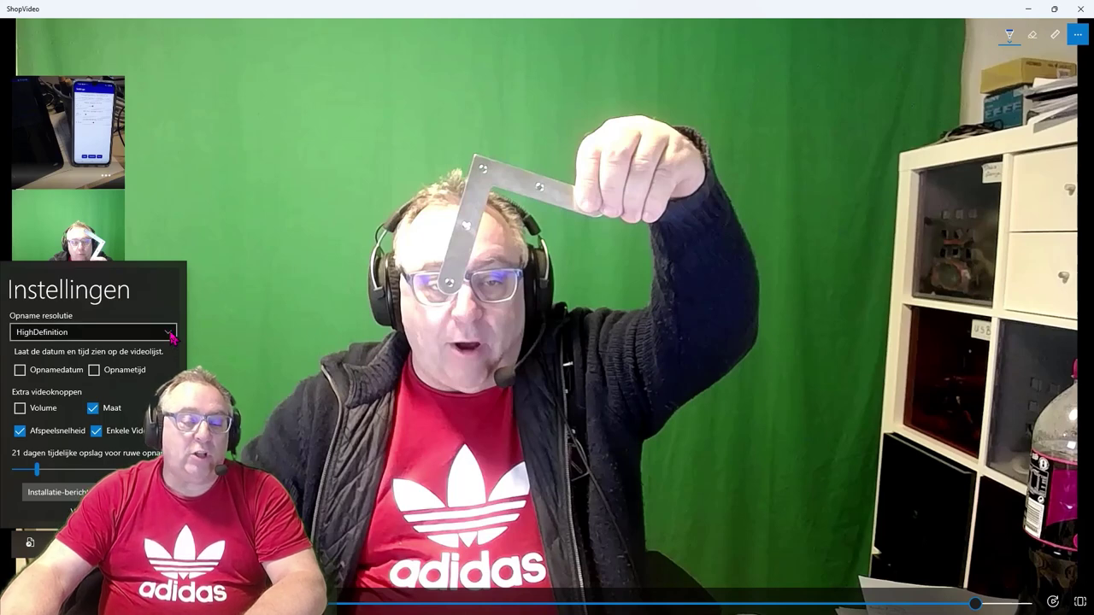
click(171, 338)
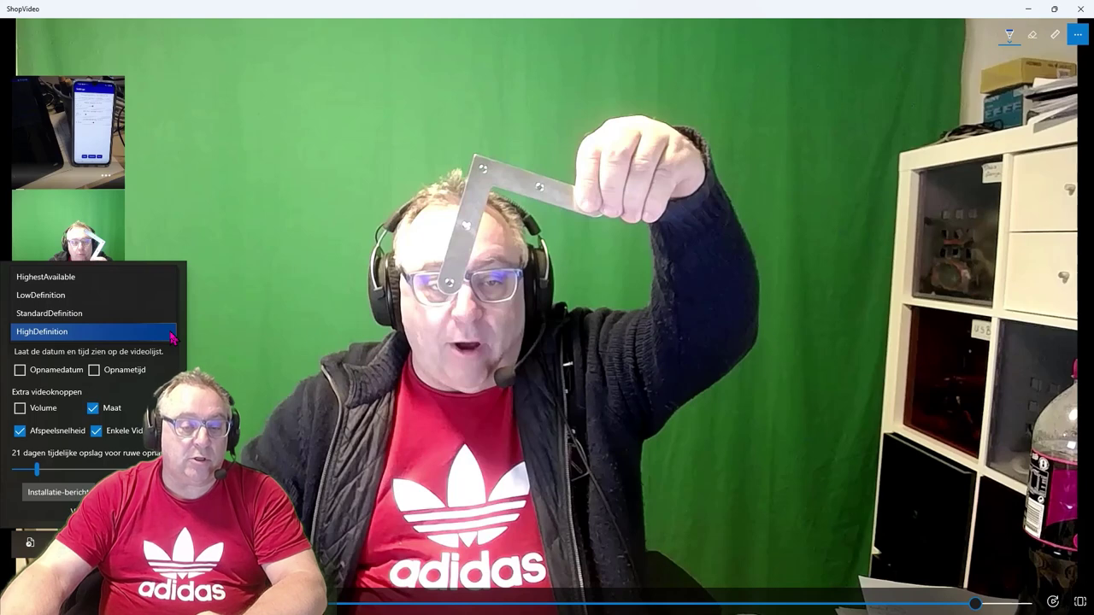
click(171, 333)
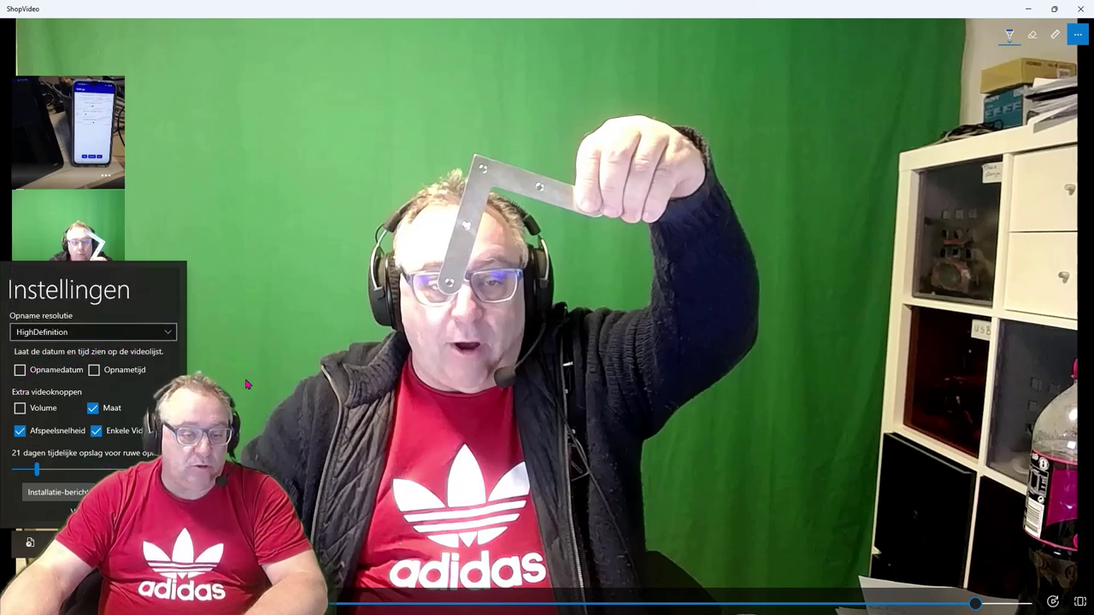
Step: Dismiss the Instellingen flyout to show the paused bracket frame without ink or ruler
click(290, 286)
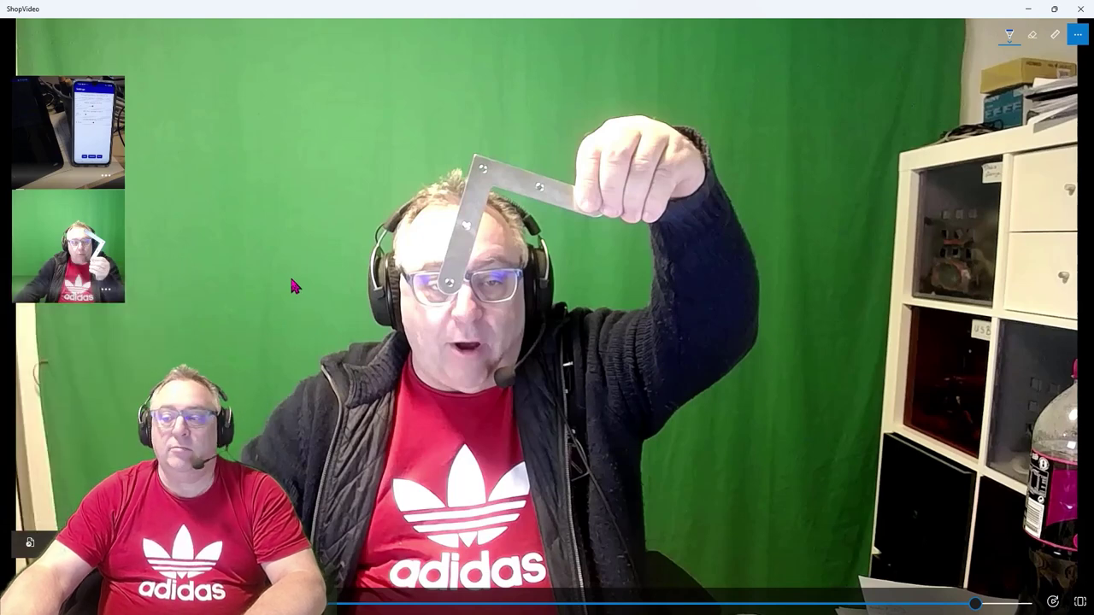